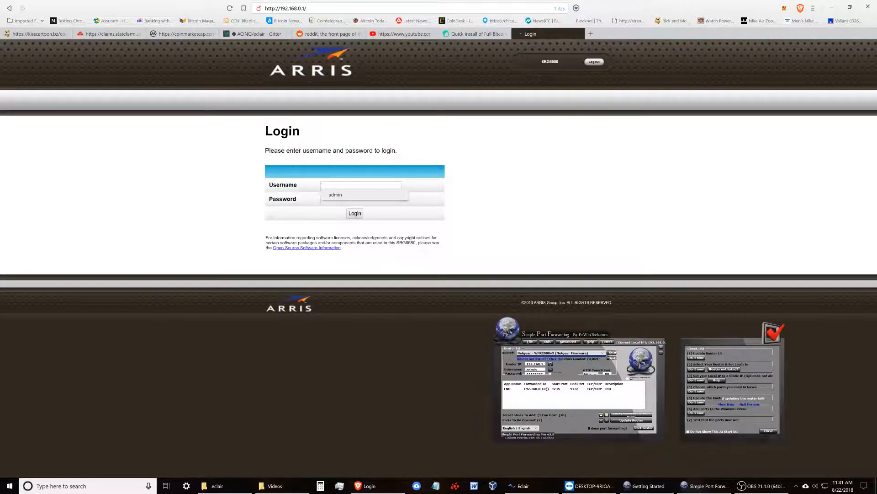
key("alt+Tab")
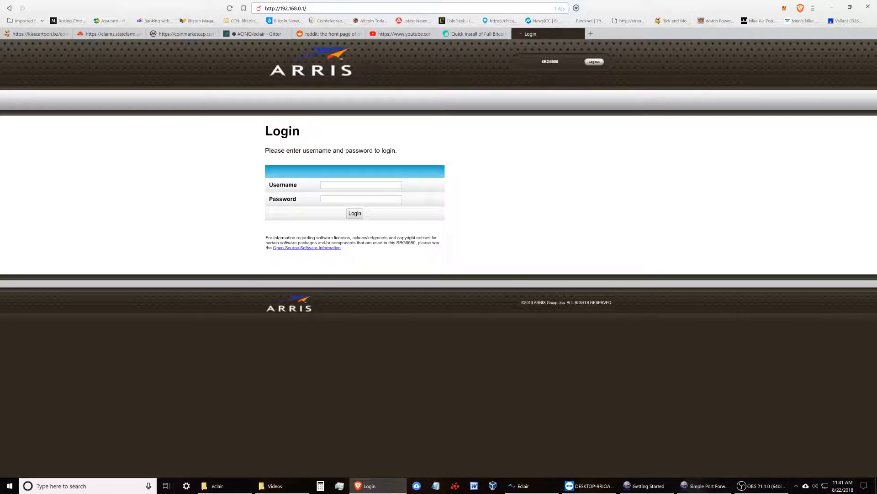
key("shift+Left")
key("shift+Left")
key("shift+Left")
key("shift+Left")
key("shift+Left")
key("shift+Left")
key("shift+Left")
key("shift+Left")
key("shift+Left")
key("shift+Left")
key("shift+Left")
key("shift+Left")
key("shift+Left")
key("shift+Left")
key("shift+Left")
key("shift+Left")
key("shift+Left")
key("shift+Left")
key("shift+Right")
key("shift+Right")
key("shift+Right")
key("shift+Right")
key("shift+Right")
key("shift+Right")
key("shift+Right")
key("shift+Right")
key("shift+Right")
key("shift+Right")
key("shift+Right")
key("shift+Right")
key("shift+Right")
key("shift+Right")
key("shift+Right")
key("shift+Right")
key("shift+Right")
key("shift+Right")
Fill the router login's username and password with the saved admin credentials and log in
left_click(348, 184)
key("Down")
key("Down")
key("Return")
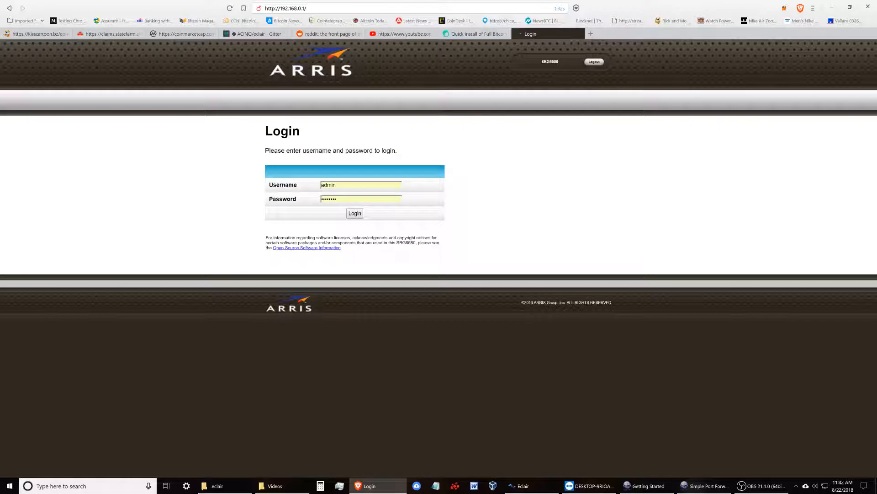
key("Return")
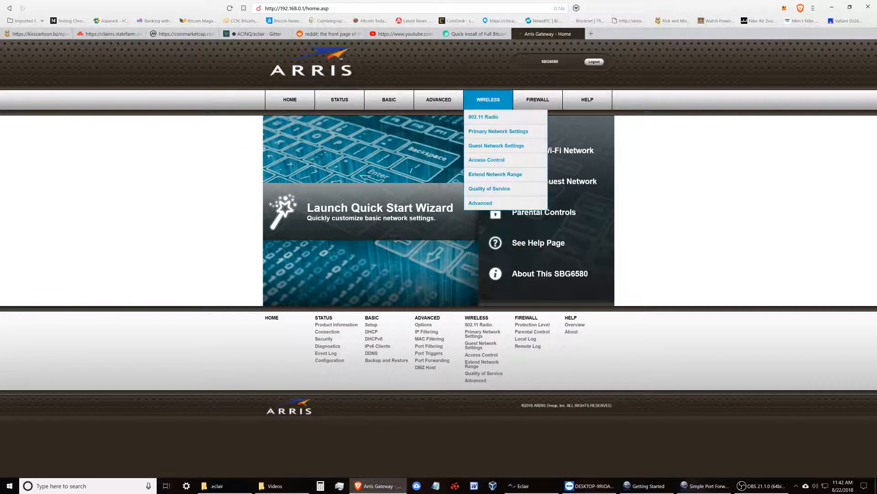
Open the router's Basic DHCP page and expand its full description
mouse_move(389, 99)
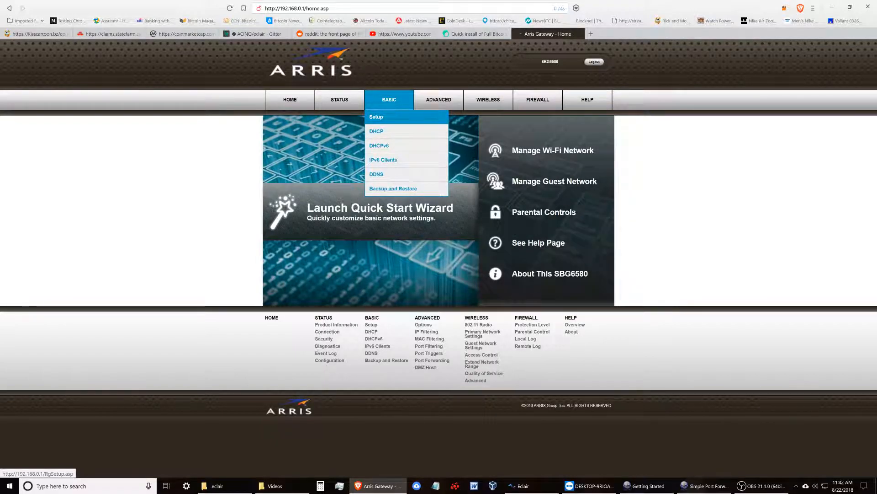
left_click(377, 131)
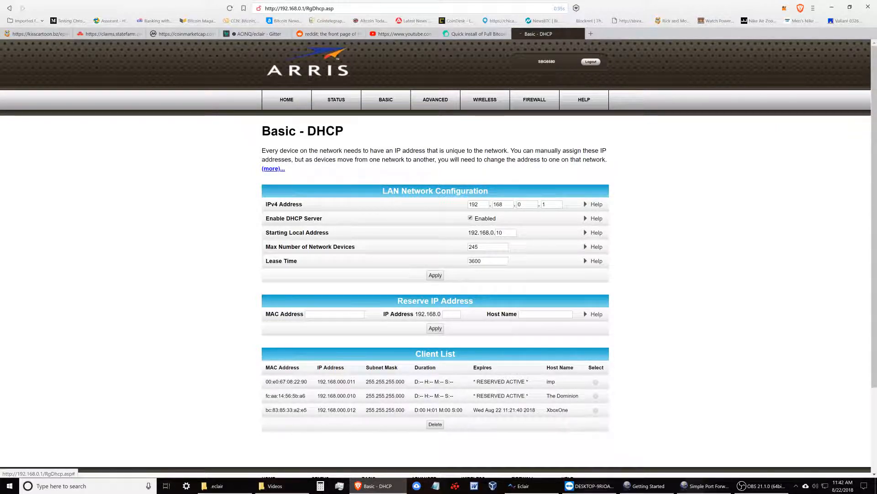
left_click(273, 168)
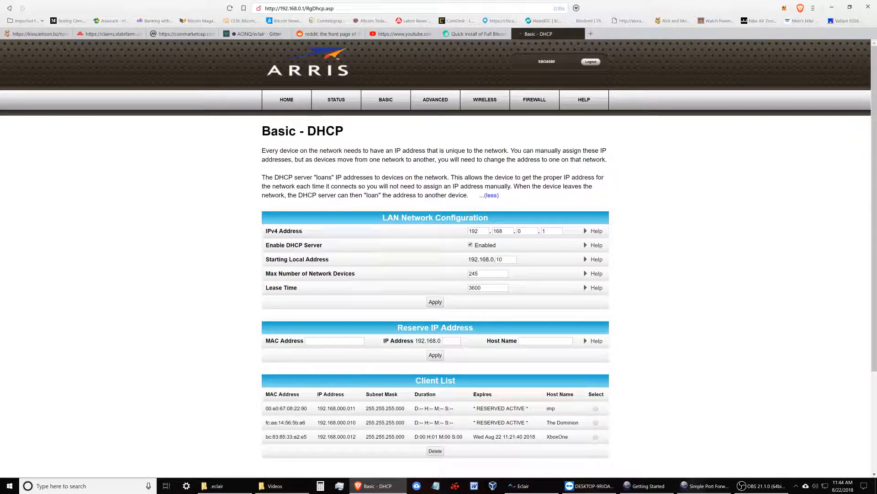
left_click(452, 341)
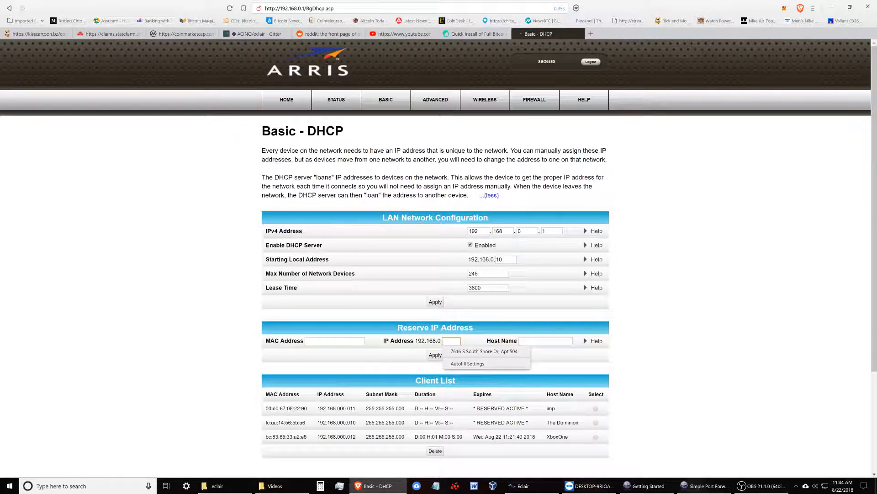
type("10")
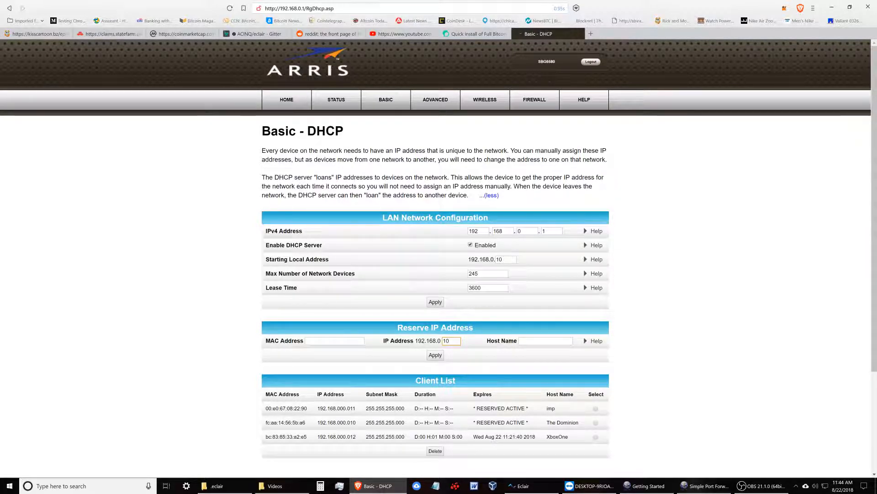
key("ctrl+a")
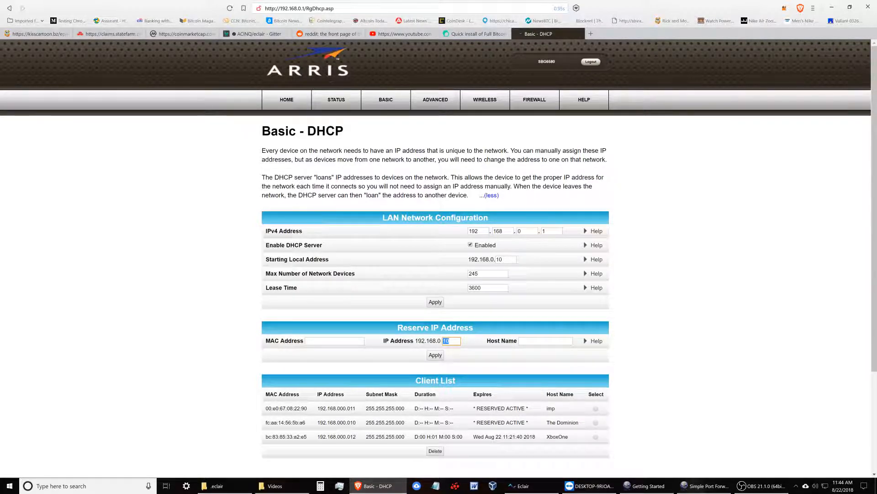
key("BackSpace")
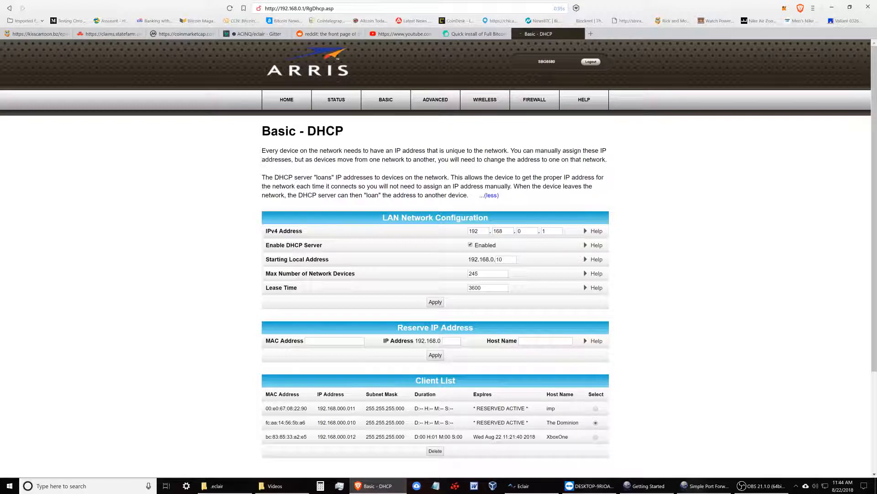
Delete the reserved DHCP client The Dominion at 192.168.0.10 from the client list
left_click(435, 451)
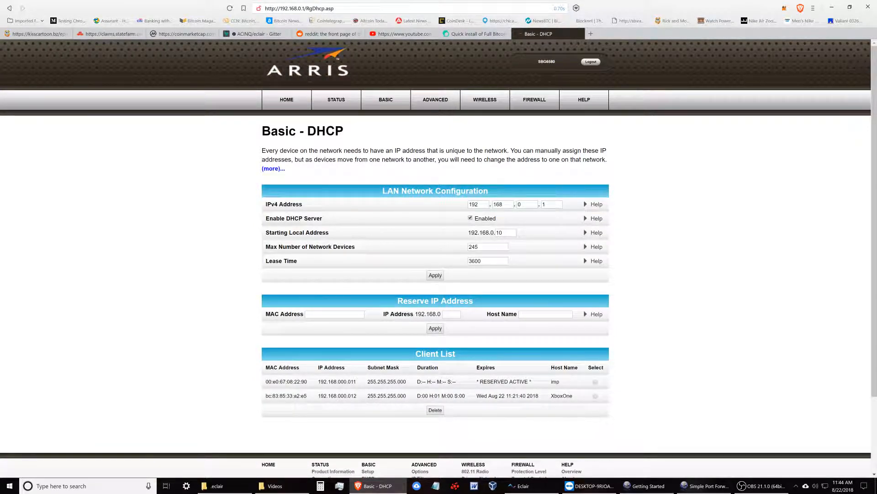
left_click(451, 314)
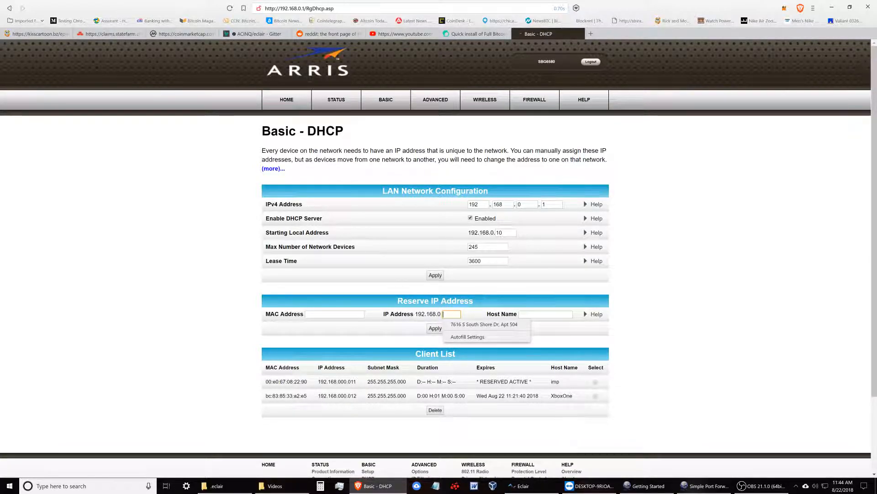
Examine the DMZ Host page and the Basic Setup page, including the network configuration and WAN connection settings
mouse_move(435, 99)
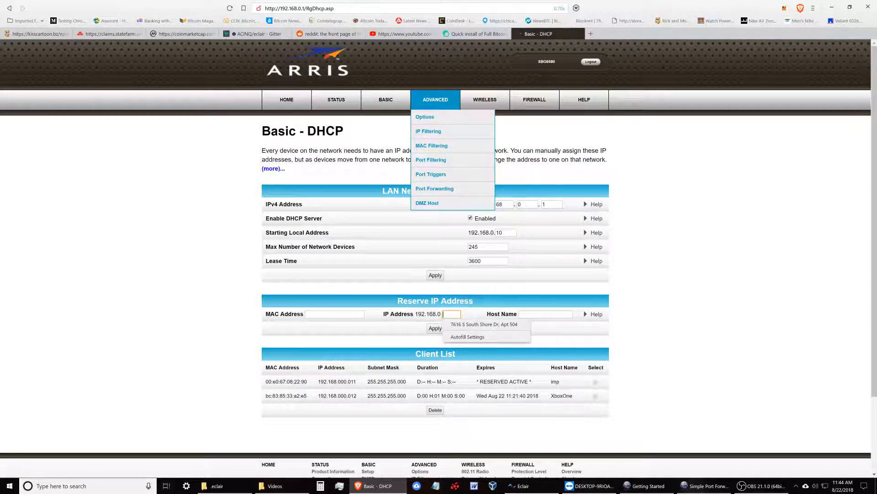
left_click(427, 203)
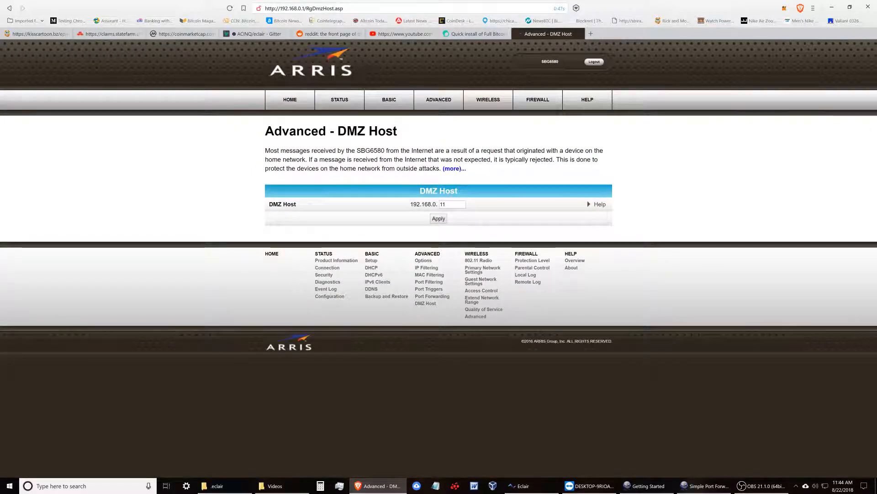
mouse_move(389, 99)
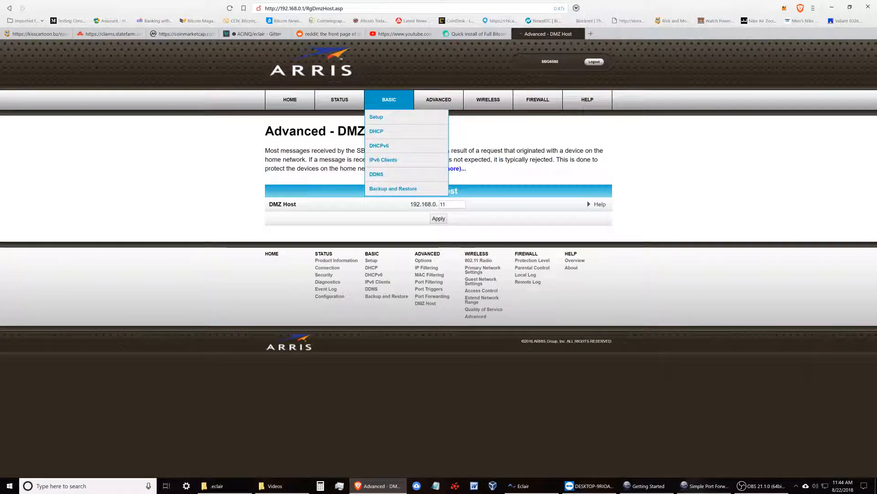
left_click(376, 117)
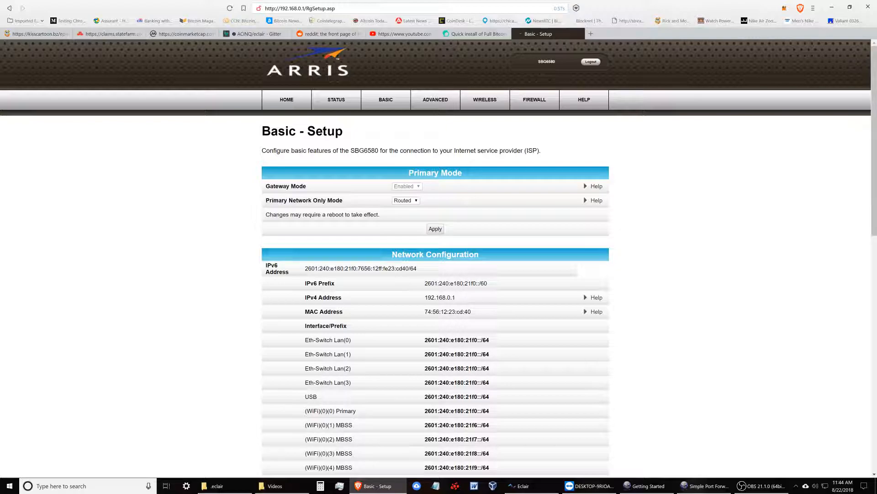
scroll(439, 256, "down", 3)
scroll(439, 256, "down", 2)
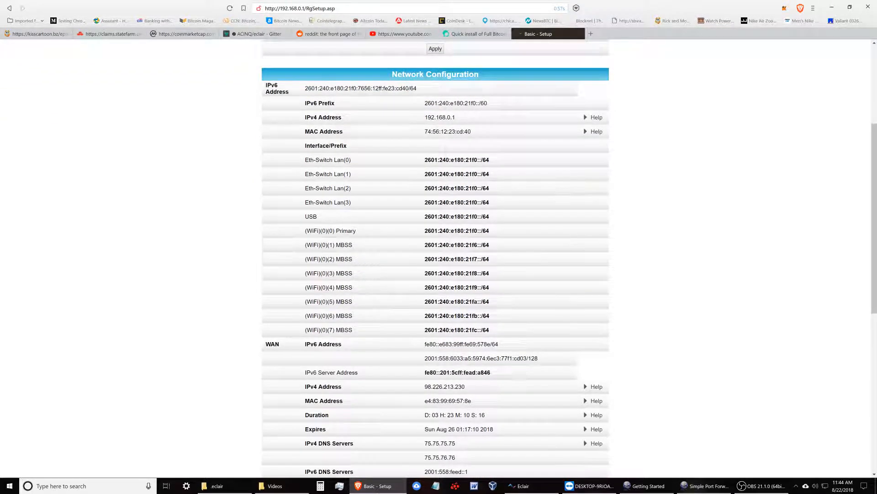
scroll(439, 255, "down", 1)
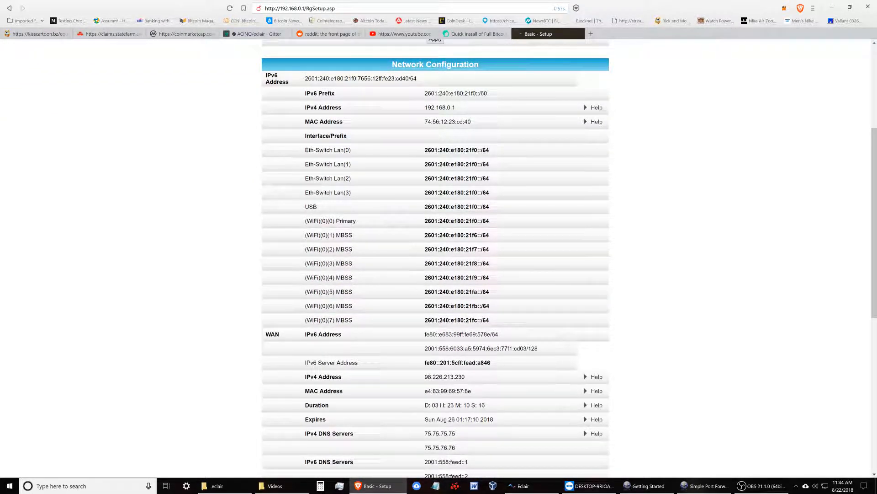
scroll(435, 256, "down", 1)
scroll(435, 256, "down", 1)
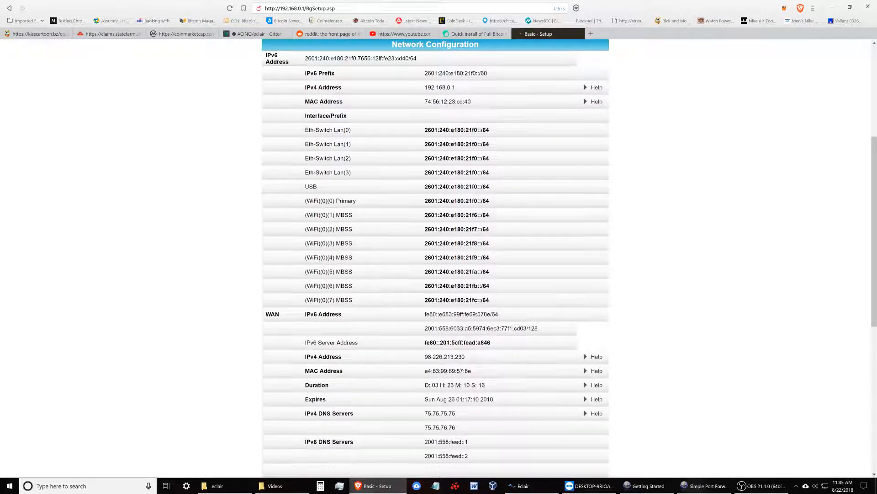
scroll(435, 256, "down", 5)
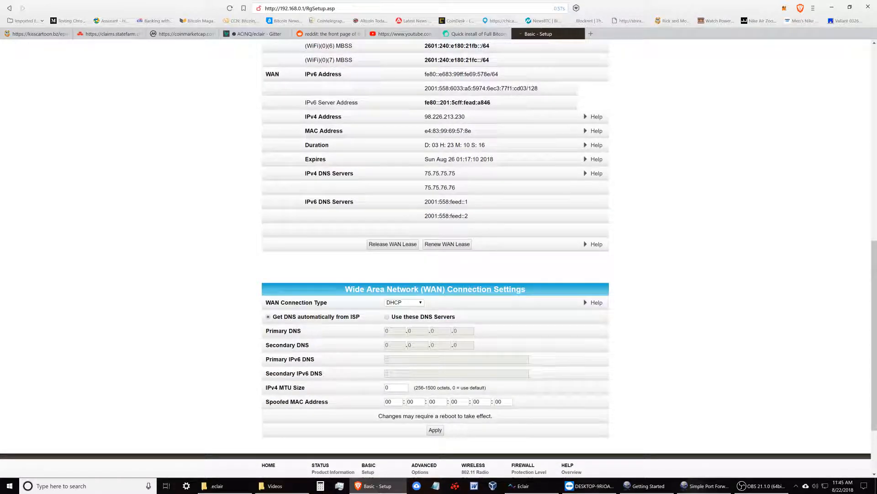
scroll(435, 256, "up", 10)
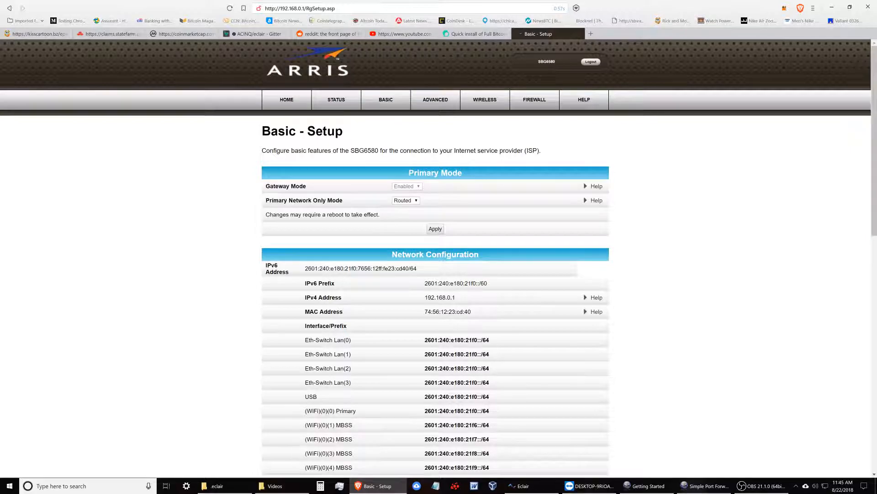
Check the Basic DHCP page again and examine the modem's startup and channel details on the Status Connection page
mouse_move(385, 99)
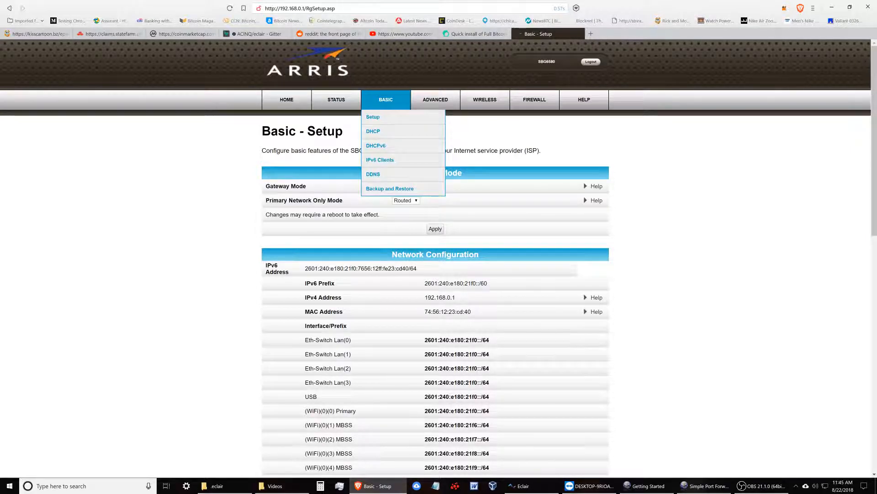
left_click(373, 132)
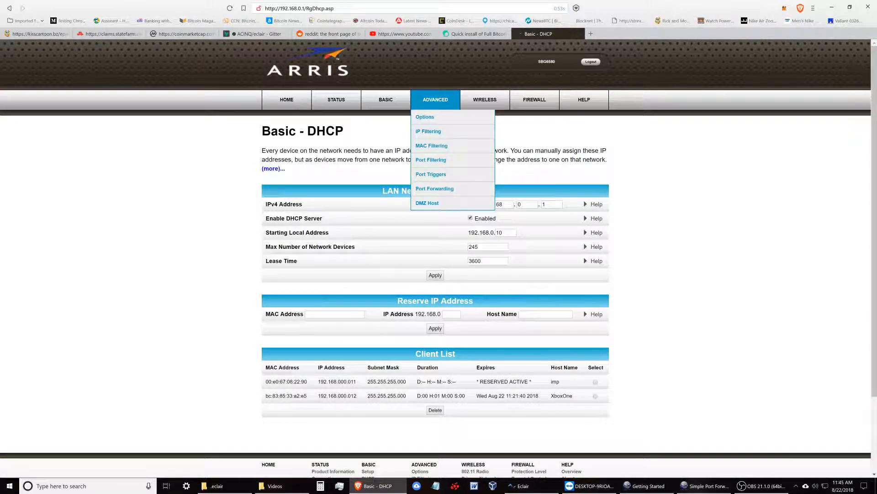
mouse_move(336, 99)
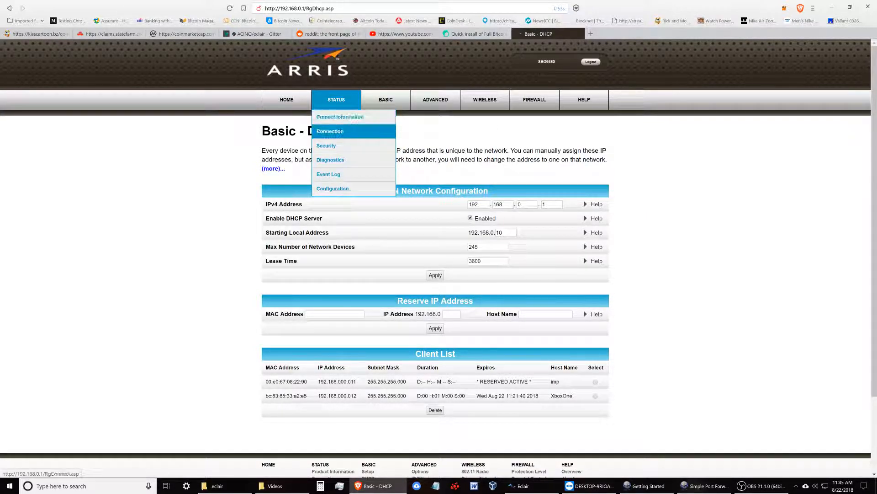
left_click(340, 117)
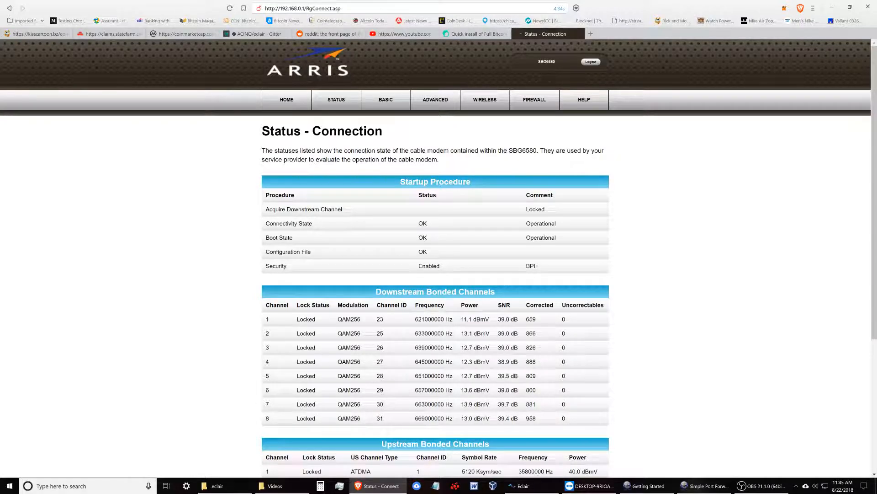
scroll(435, 256, "down", 4)
scroll(435, 256, "up", 4)
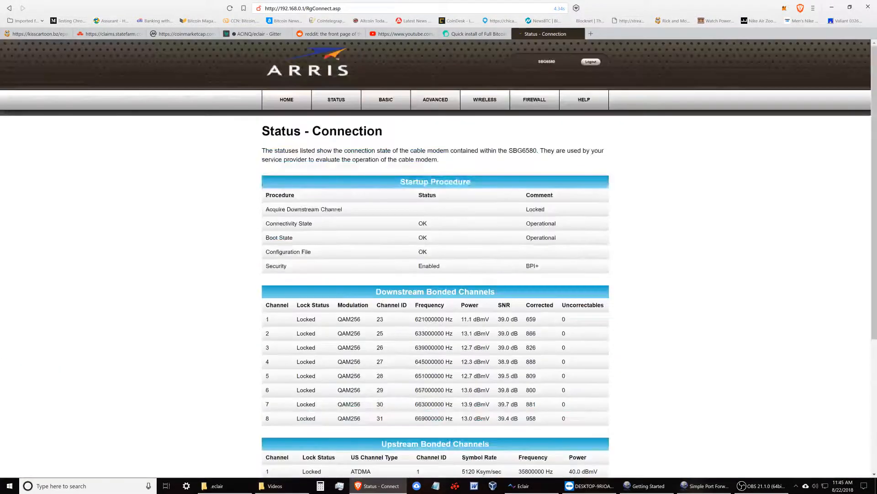
Review the DHCPv6 server settings and the list of IPv6 clients
mouse_move(386, 100)
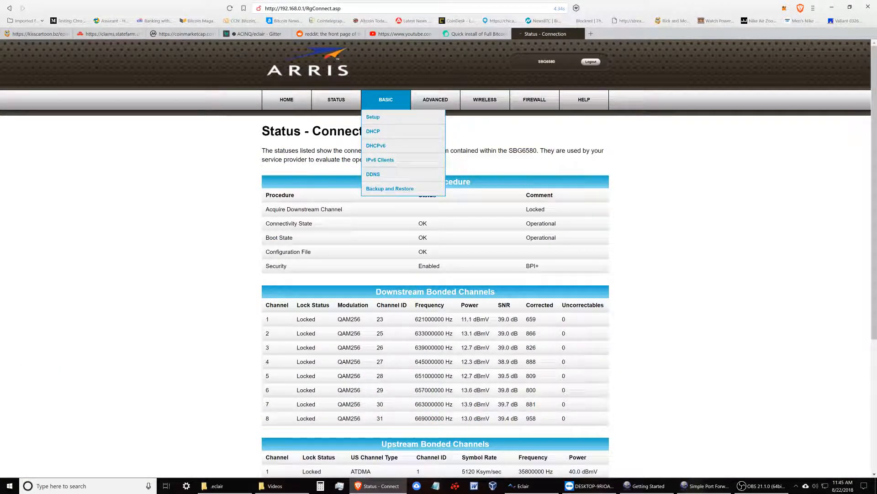
left_click(384, 146)
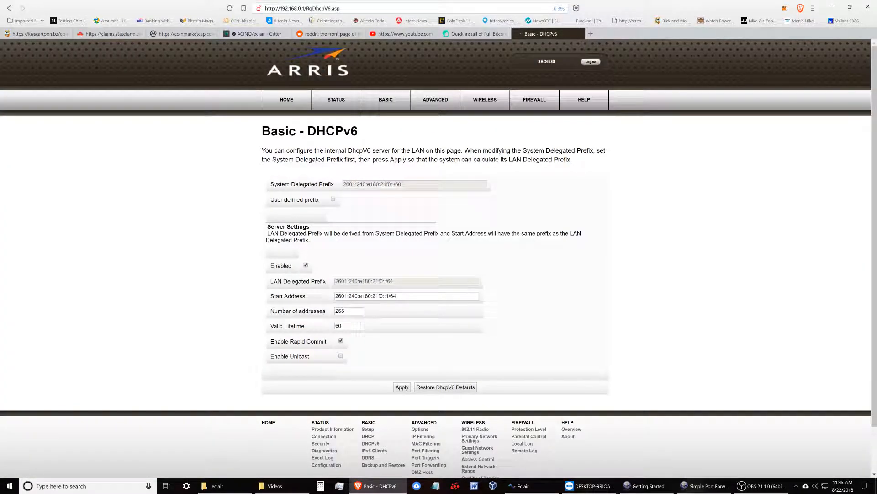
mouse_move(386, 99)
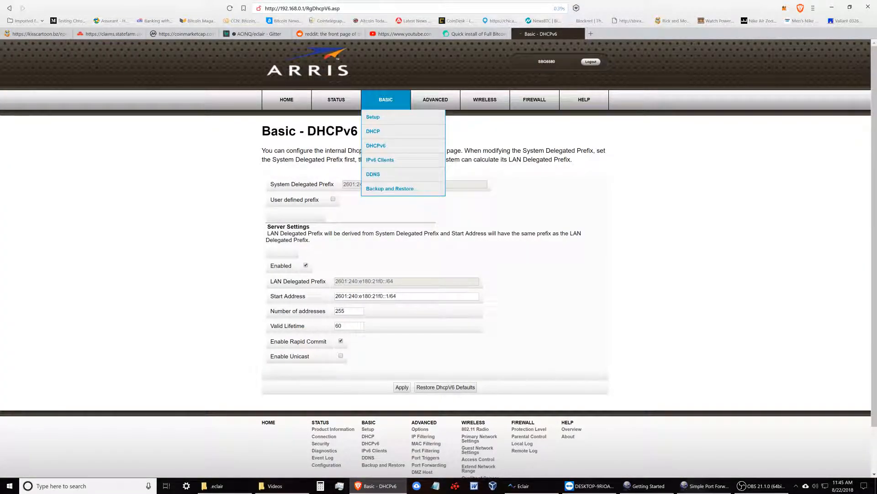
left_click(380, 159)
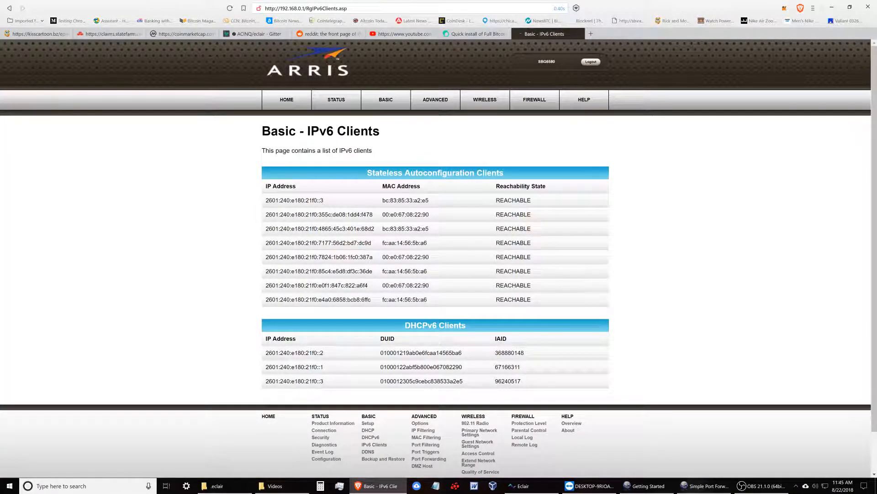
Look through the Basic DDNS, Status Configuration and Status Diagnostics pages for address settings
mouse_move(386, 99)
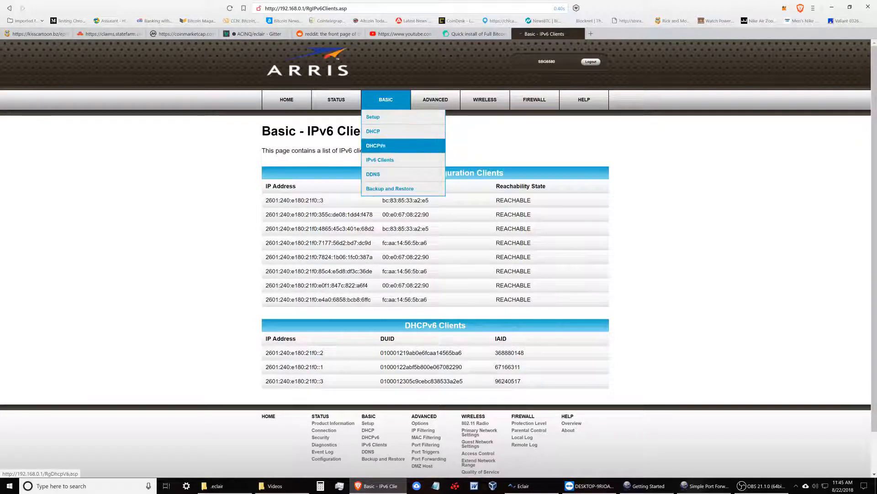
left_click(372, 174)
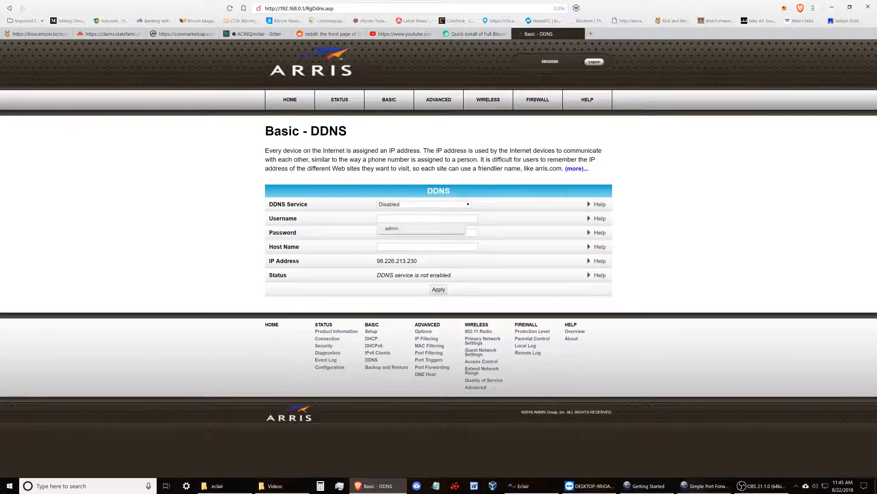
mouse_move(340, 99)
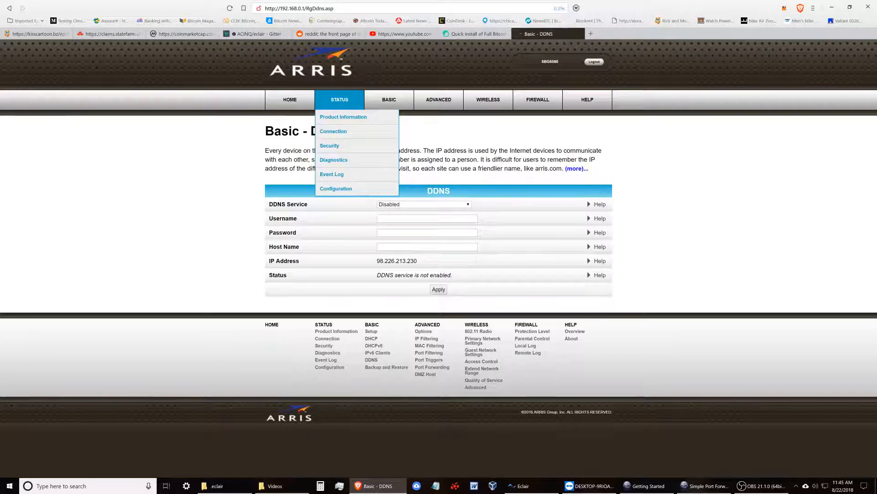
left_click(336, 189)
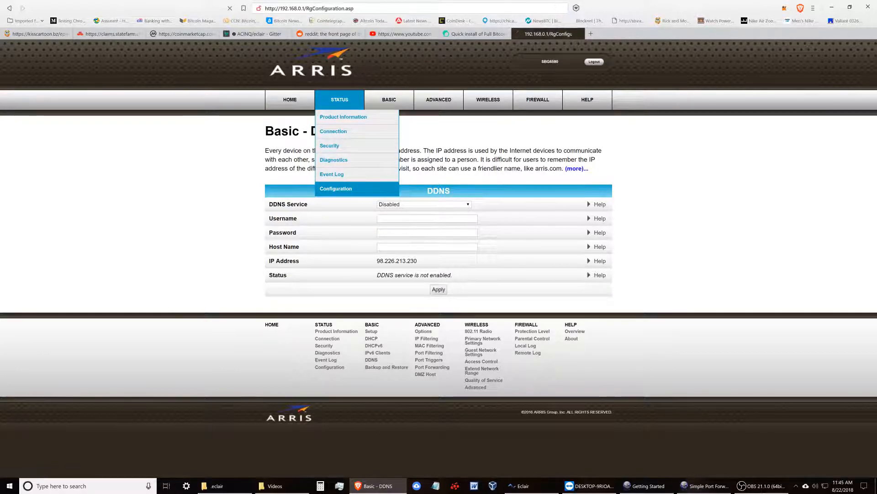
mouse_move(340, 99)
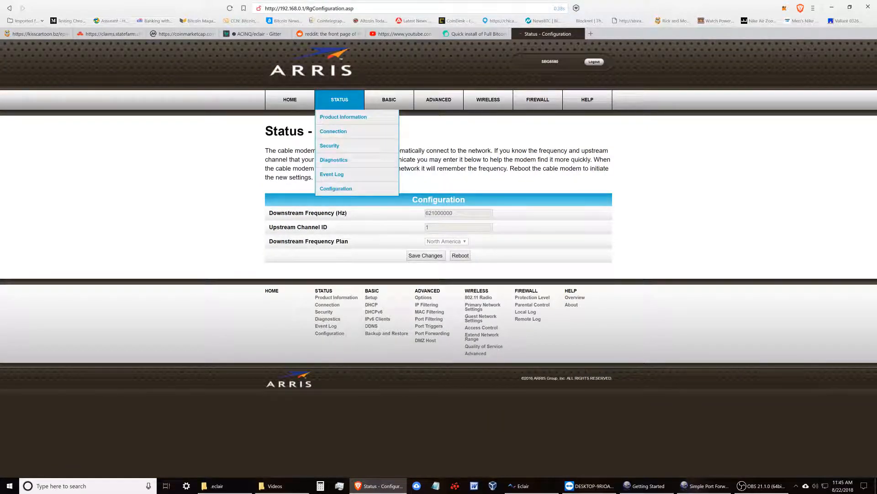
left_click(334, 159)
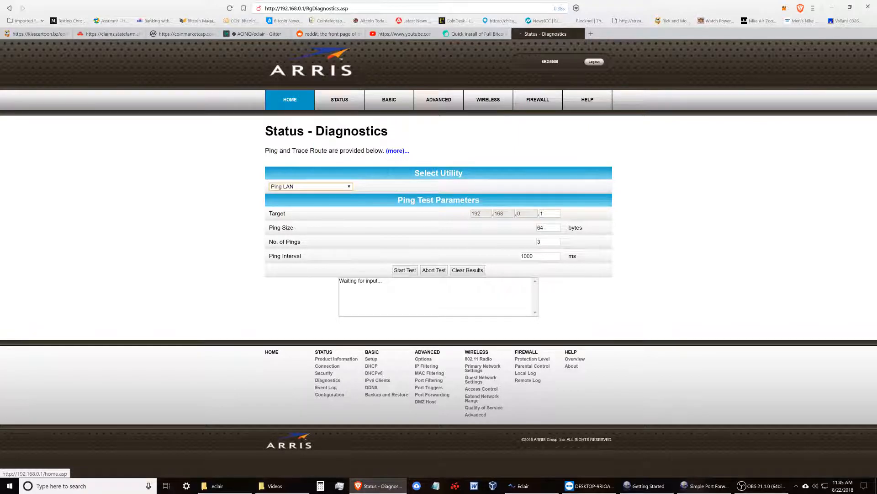
Review the Advanced pages for IP Filtering, MAC Filtering, Port Filtering and Port Triggers
mouse_move(538, 100)
mouse_move(488, 99)
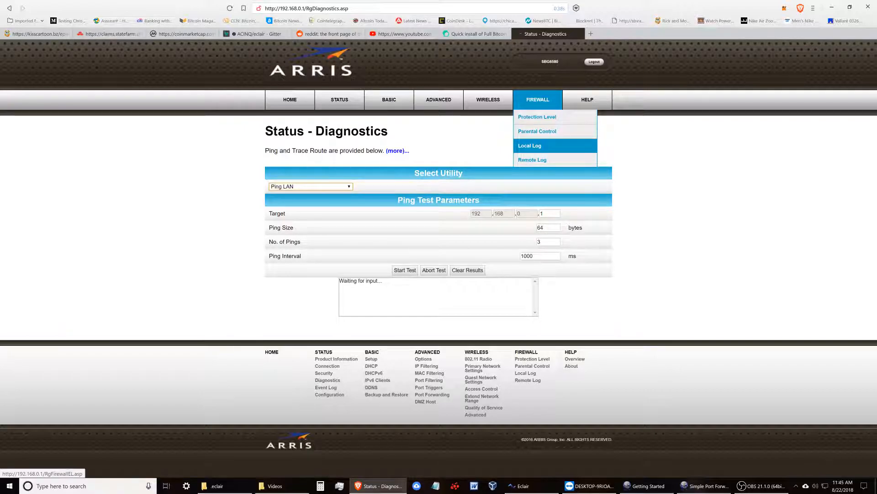
mouse_move(438, 100)
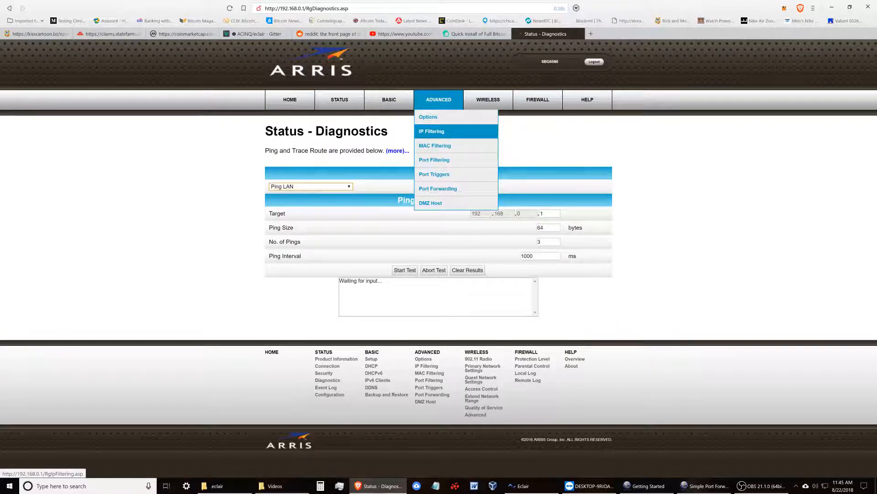
left_click(431, 131)
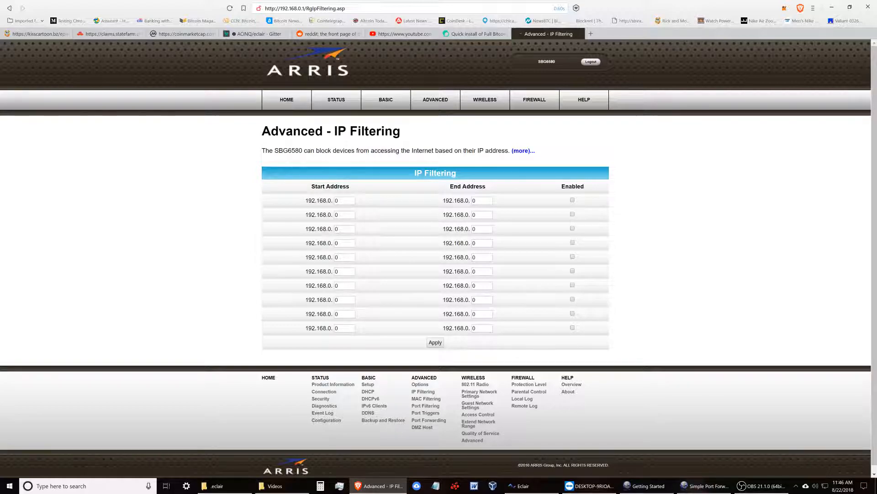
mouse_move(435, 102)
left_click(431, 146)
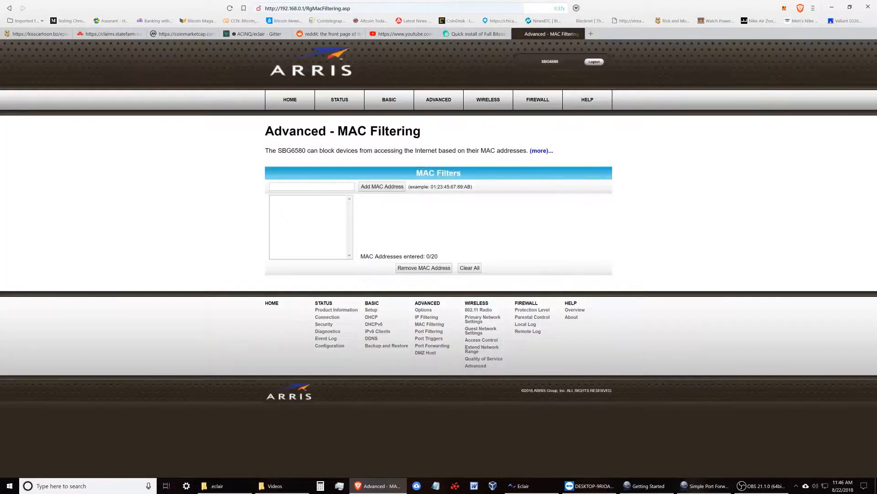
mouse_move(436, 101)
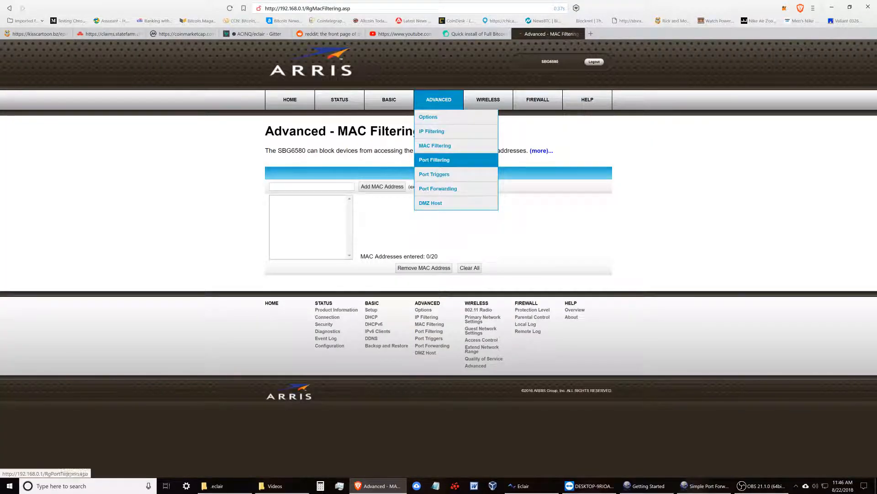
left_click(432, 159)
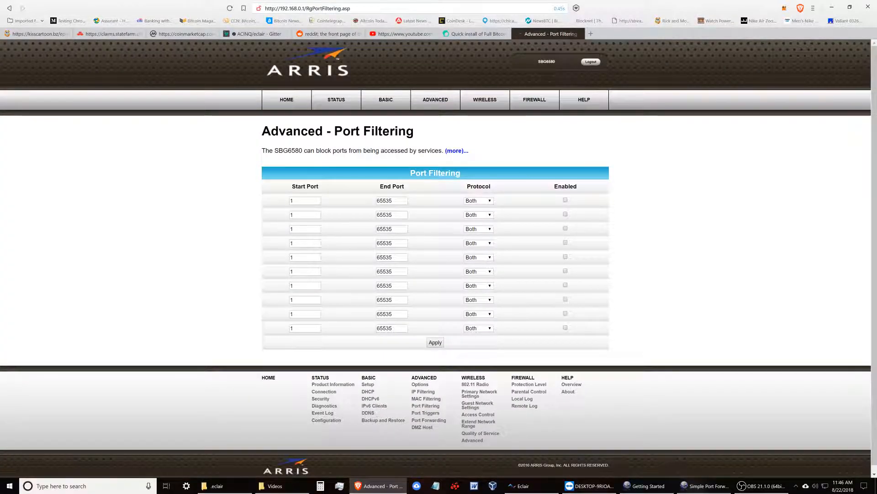
mouse_move(436, 103)
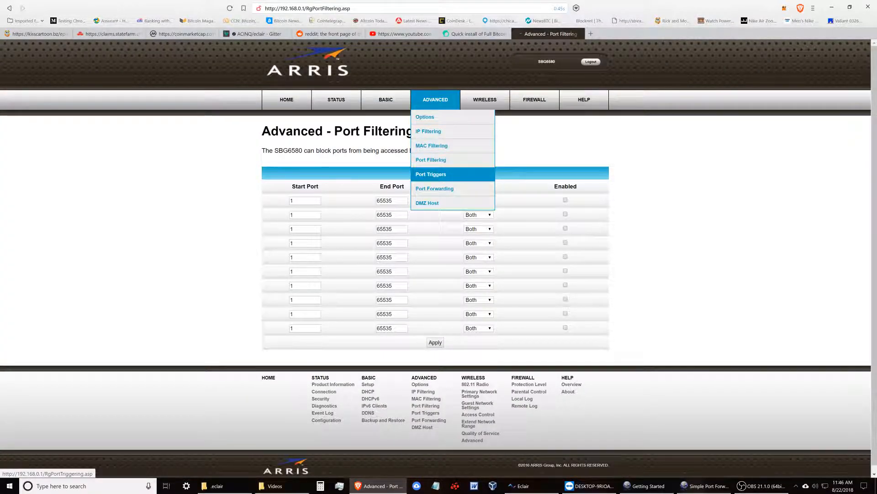
left_click(431, 174)
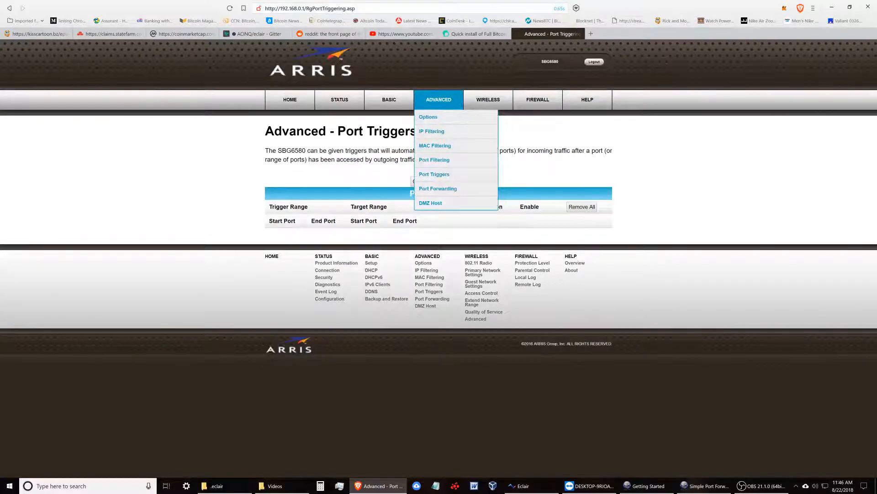
Check the forwarded ports on the Port Forwarding page and the address set on the DMZ Host page
left_click(438, 189)
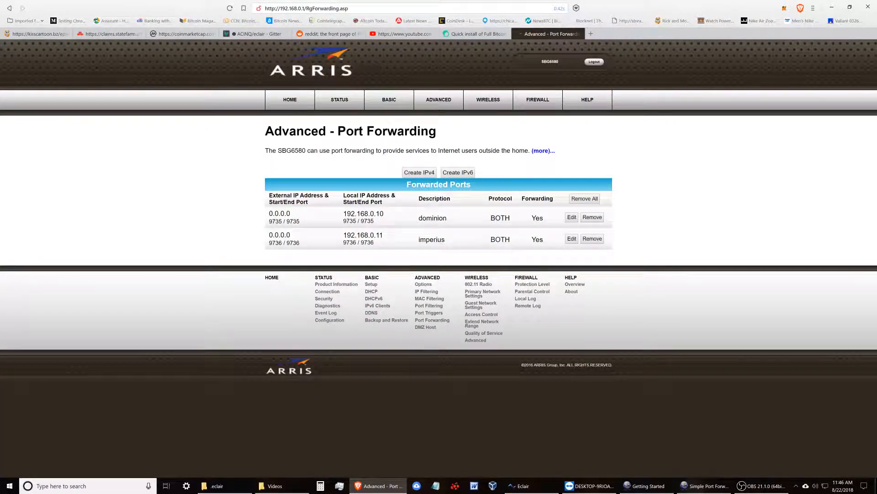
mouse_move(439, 99)
left_click(431, 203)
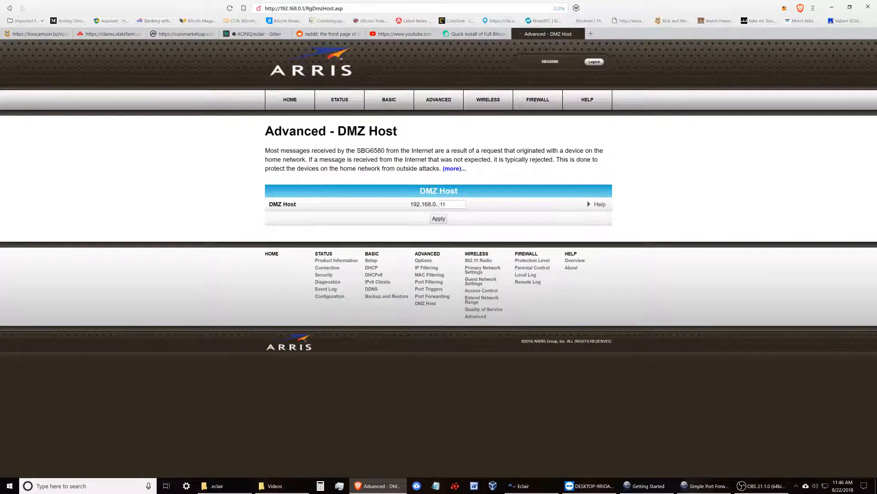
Inspect the Status Security and Diagnostics pages and read through the router's Event Log
mouse_move(340, 100)
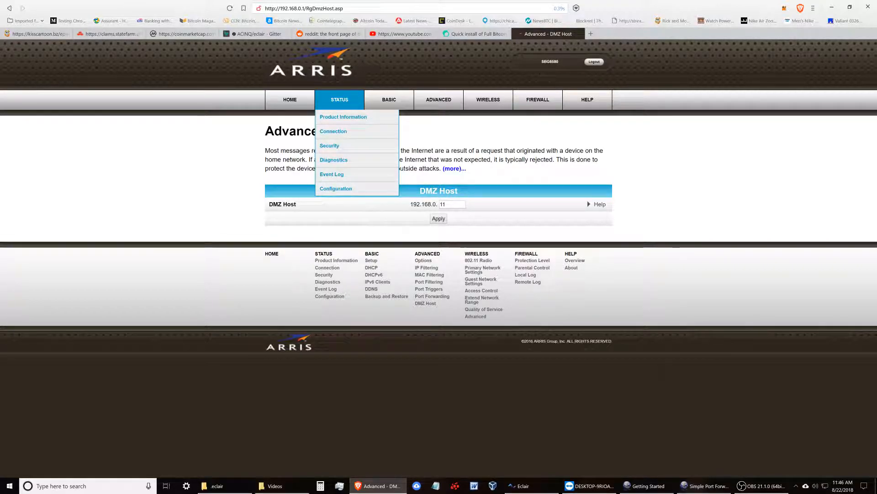
left_click(339, 145)
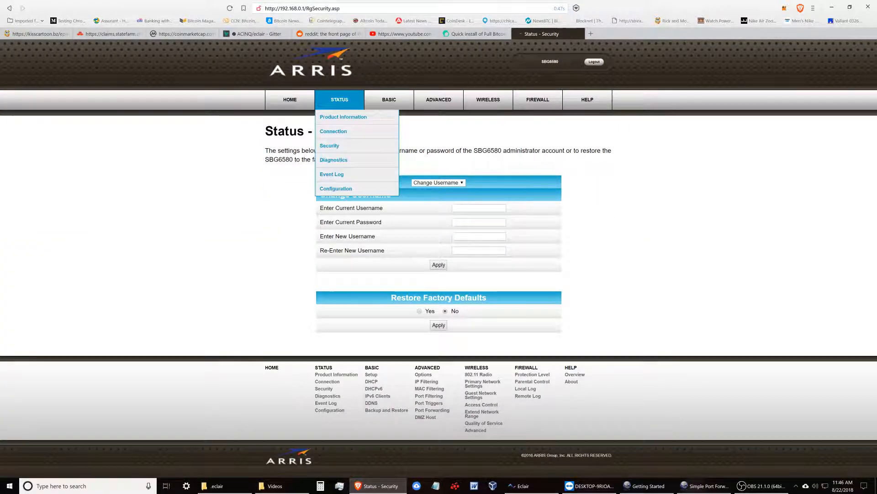
left_click(338, 160)
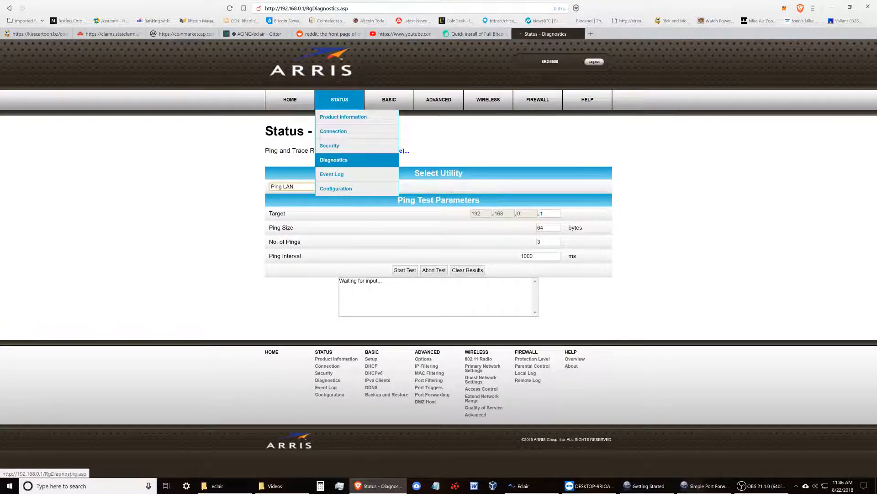
left_click(338, 174)
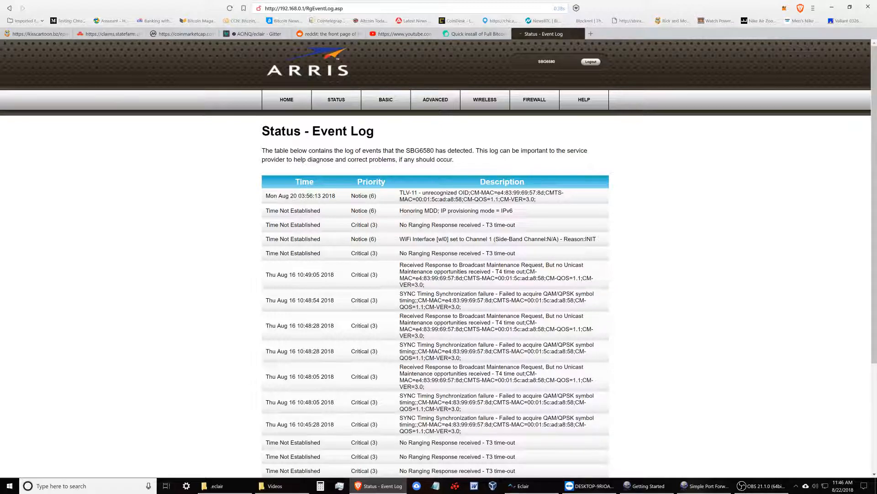
scroll(435, 274, "down", 3)
scroll(435, 274, "up", 3)
Return to the Basic DHCP page and examine its LAN configuration, Reserve IP Address form and client list
mouse_move(385, 100)
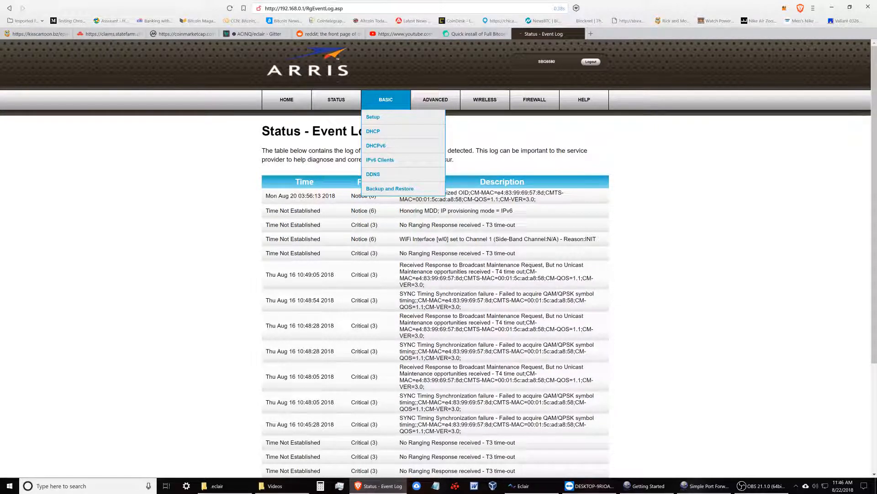
left_click(380, 131)
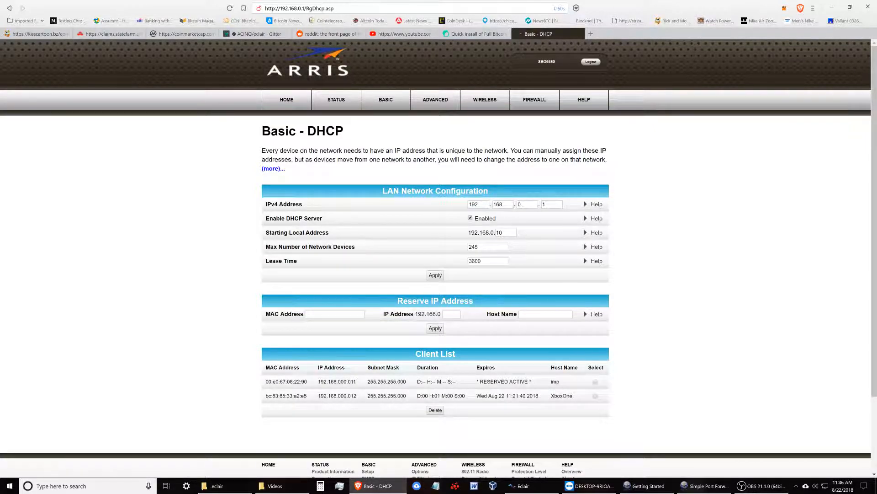
mouse_move(336, 99)
mouse_move(760, 486)
mouse_move(386, 99)
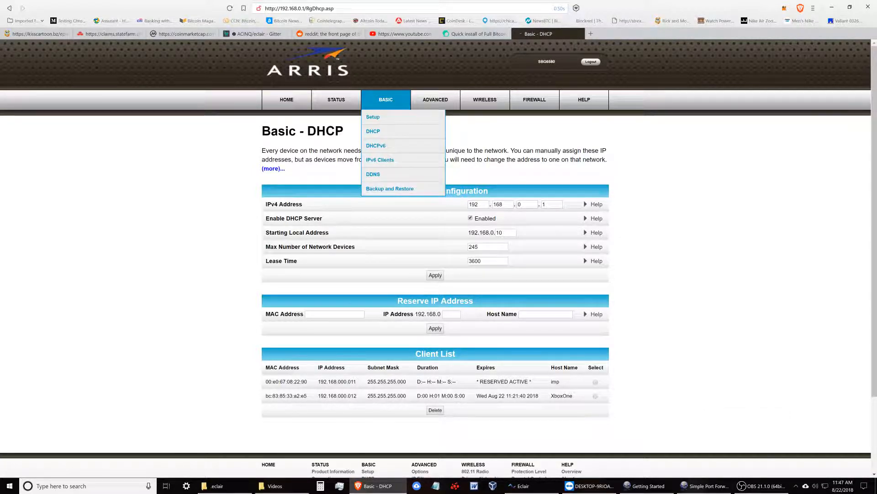
mouse_move(435, 99)
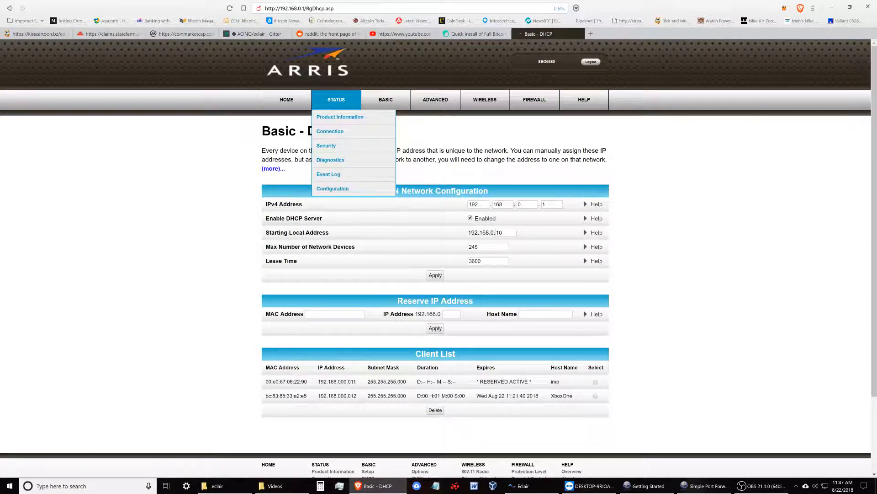
left_click(379, 131)
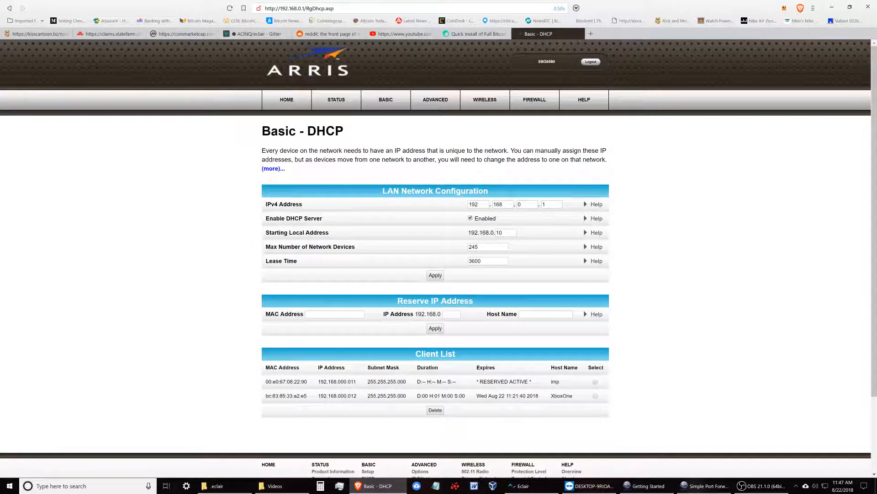
Try to fill in the Reserve IP Address form with 010 as the address ending, and read the form's help text
left_click(451, 314)
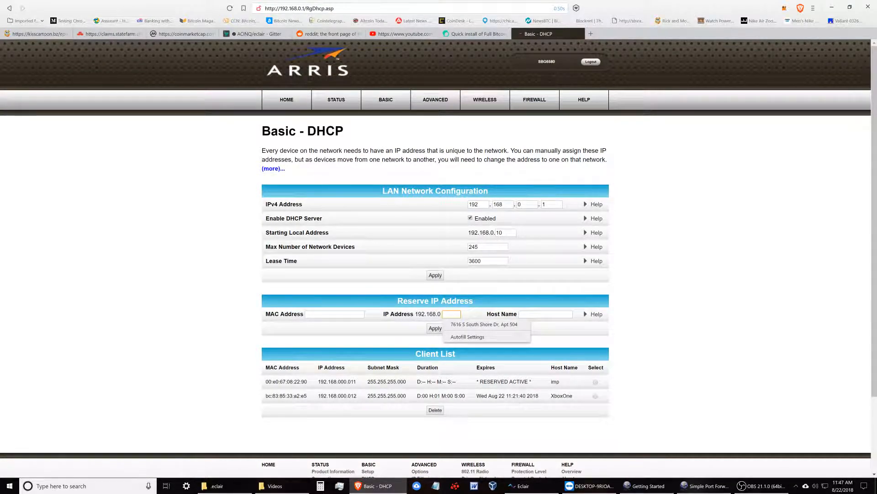
type("010")
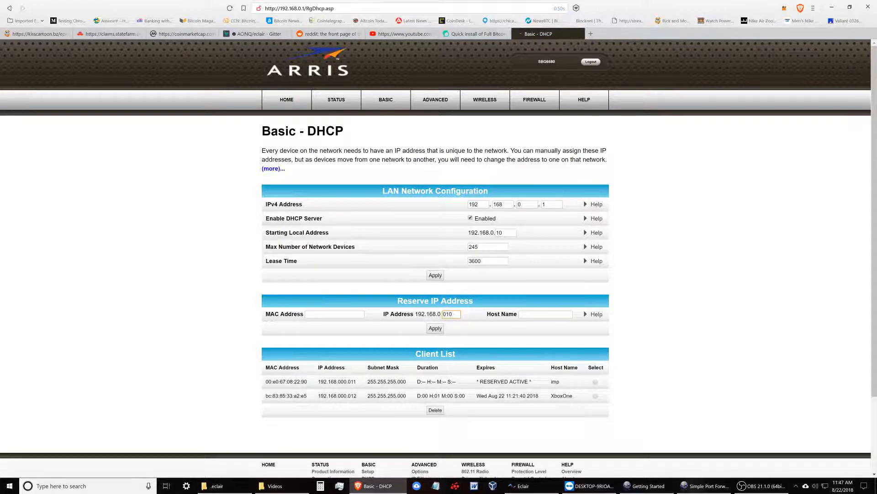
left_click(596, 314)
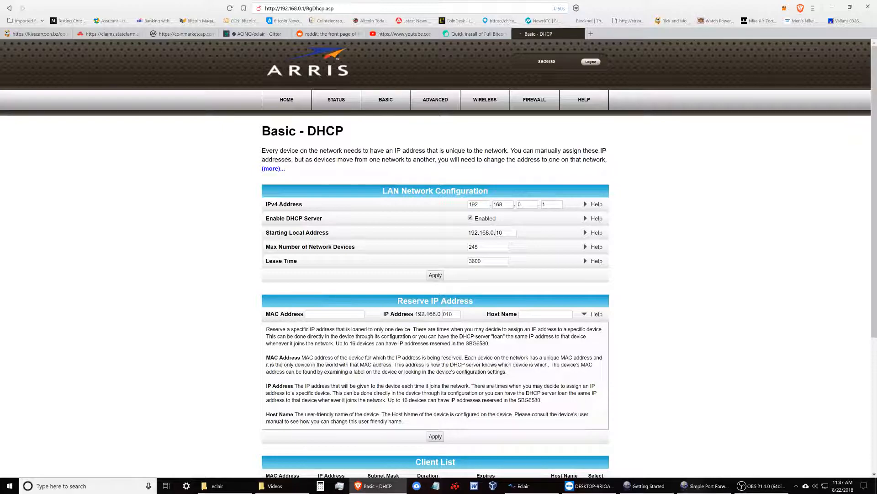
left_click(596, 314)
scroll(435, 247, "down", 3)
scroll(435, 258, "up", 3)
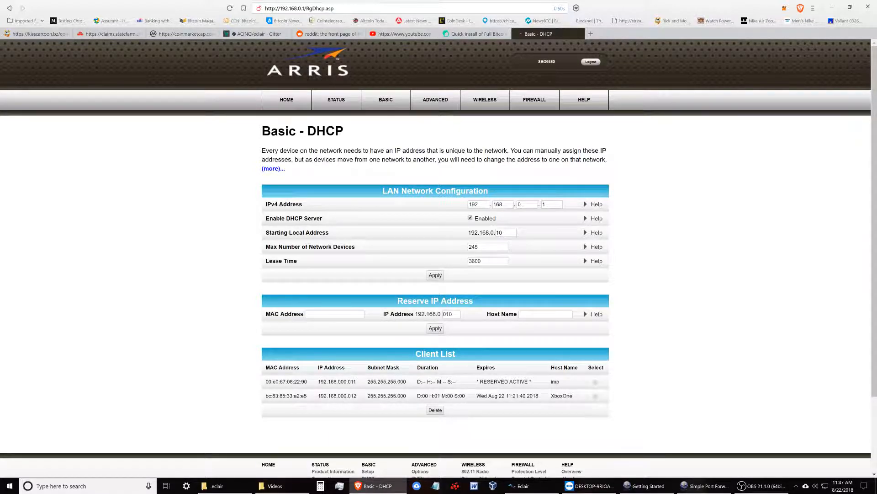
left_click(335, 314)
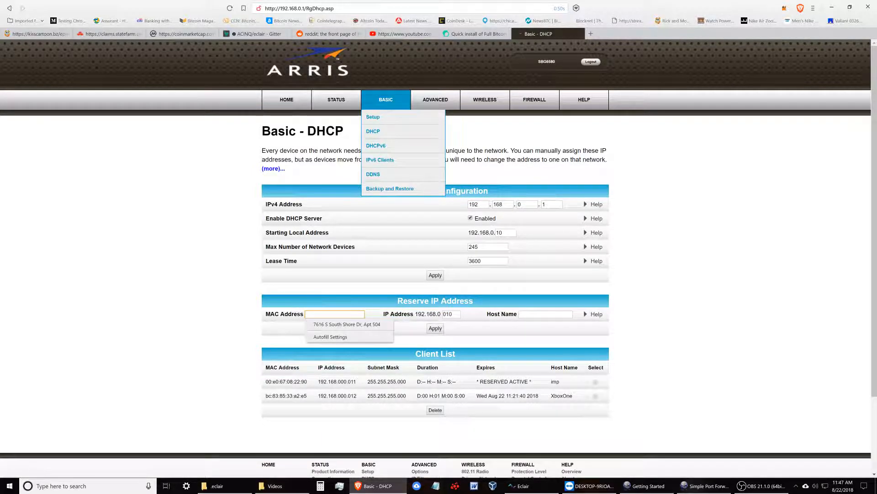
Compare the MAC addresses in the IPv6 Clients list with those in the Basic DHCP client list
left_click(379, 159)
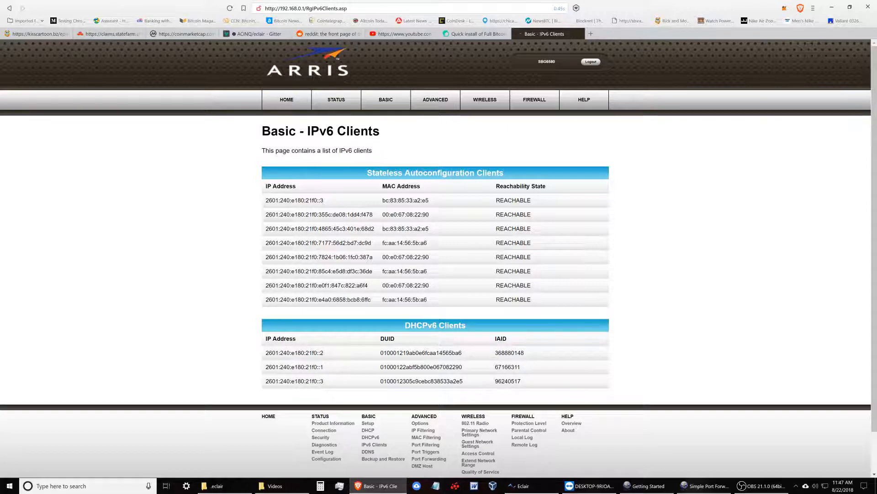
mouse_move(385, 99)
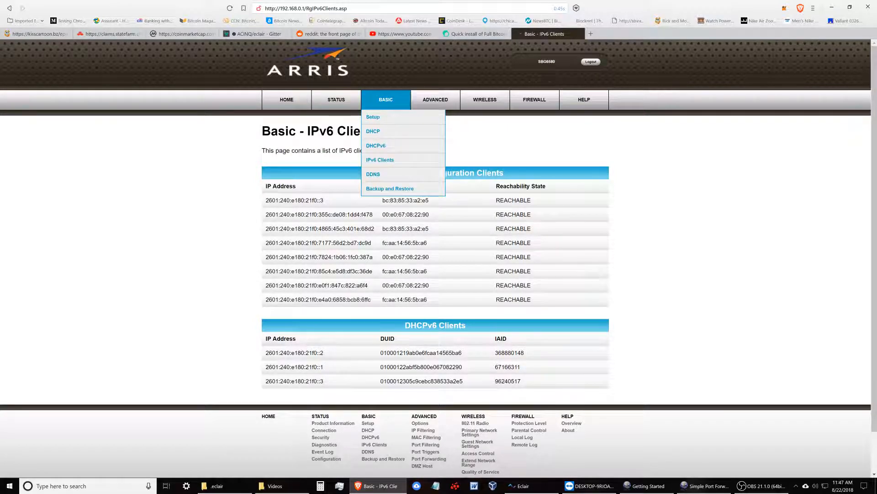
left_click(373, 131)
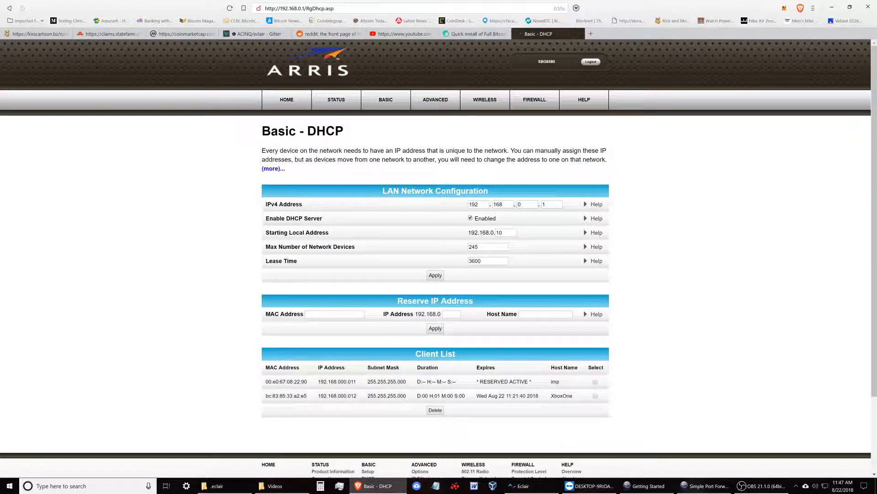
mouse_move(386, 100)
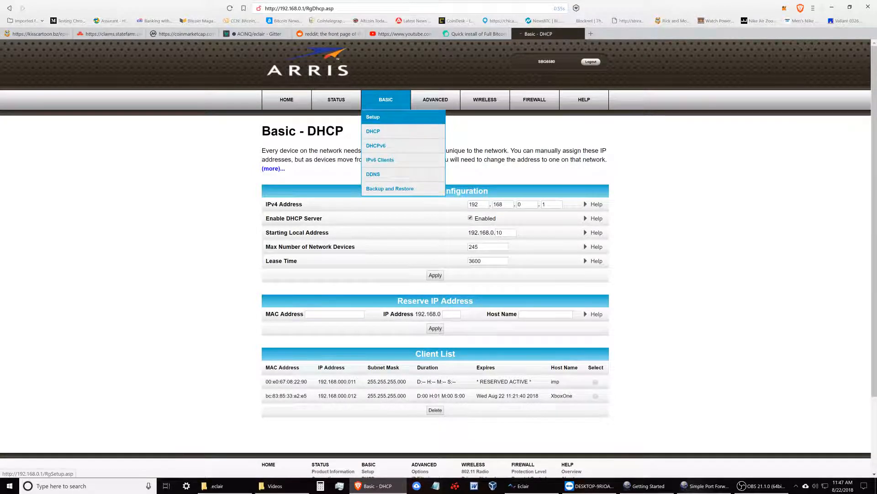
left_click(380, 159)
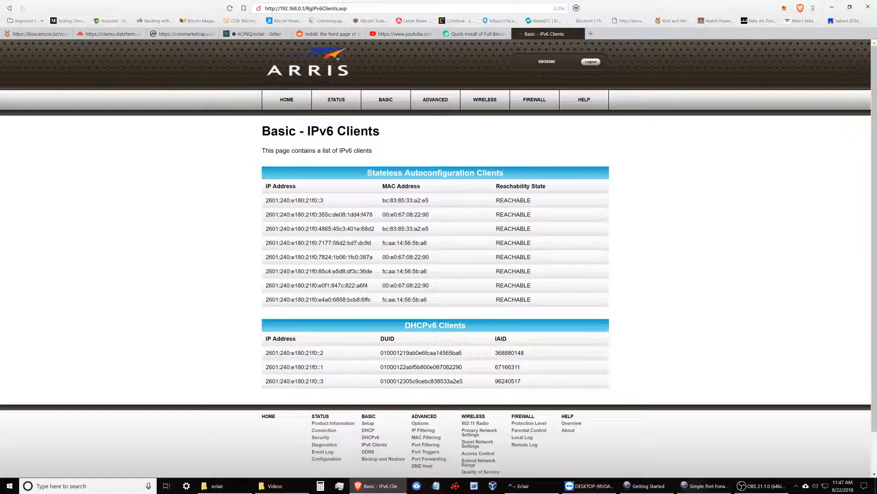
left_click_drag(428, 242, 382, 243)
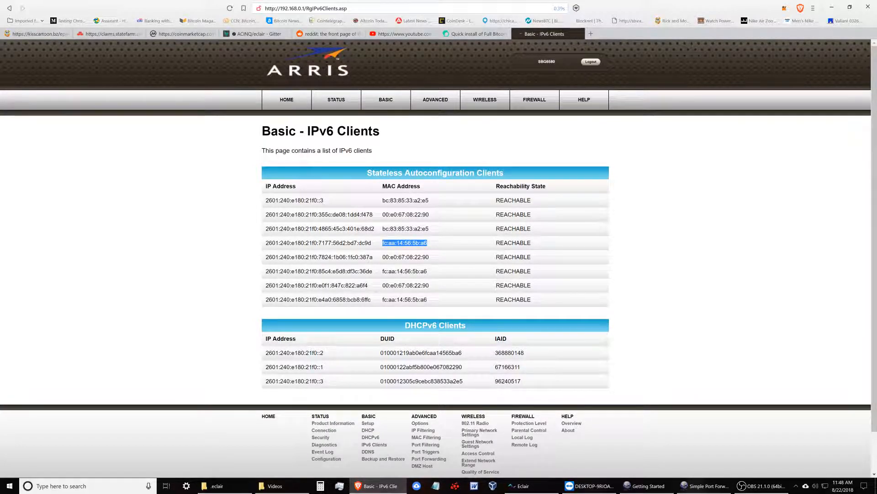
right_click(384, 243)
left_click(398, 252)
mouse_move(386, 100)
left_click(393, 130)
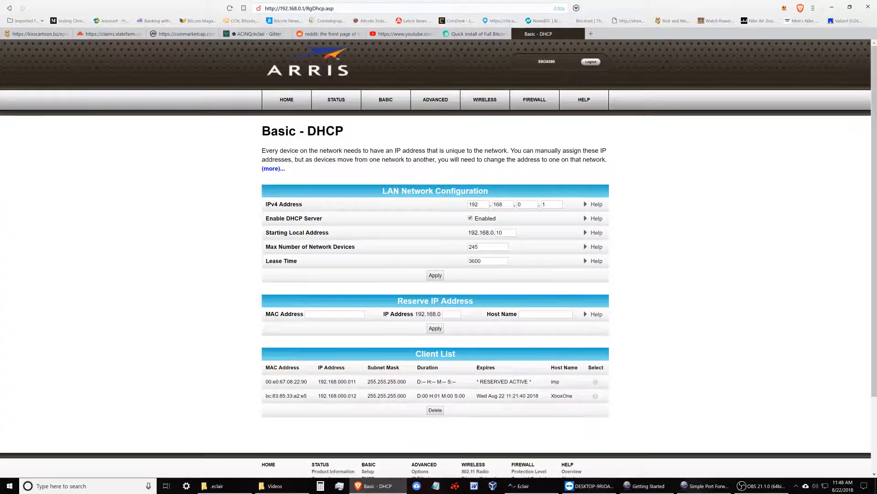
right_click(306, 311)
left_click(338, 343)
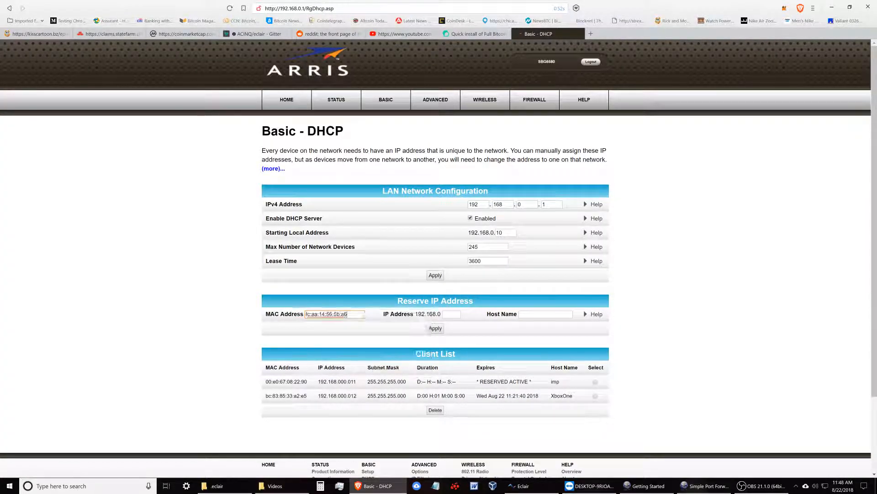
Complete the IP reservation with address ending 010 and host name The Dominion, and apply it
left_click(450, 314)
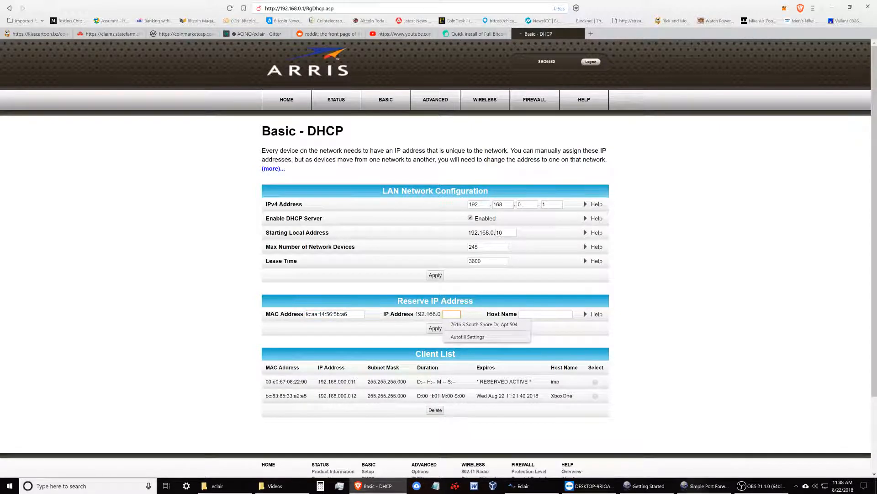
type("010")
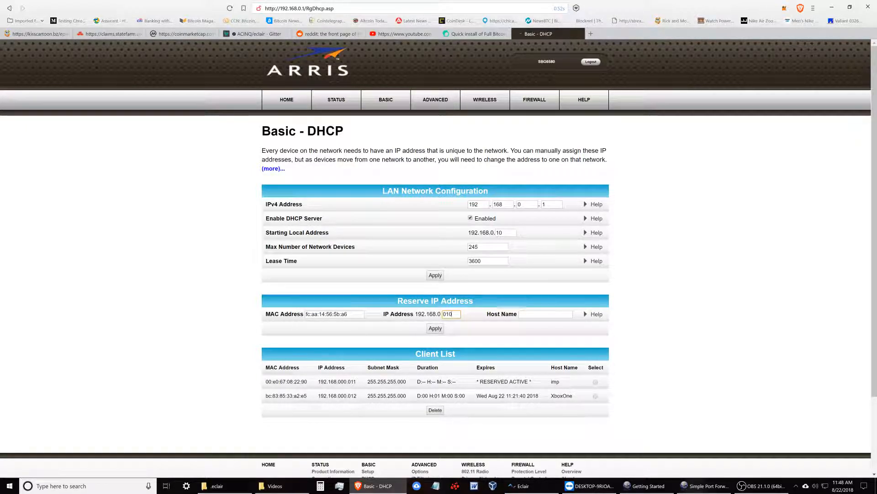
left_click(546, 314)
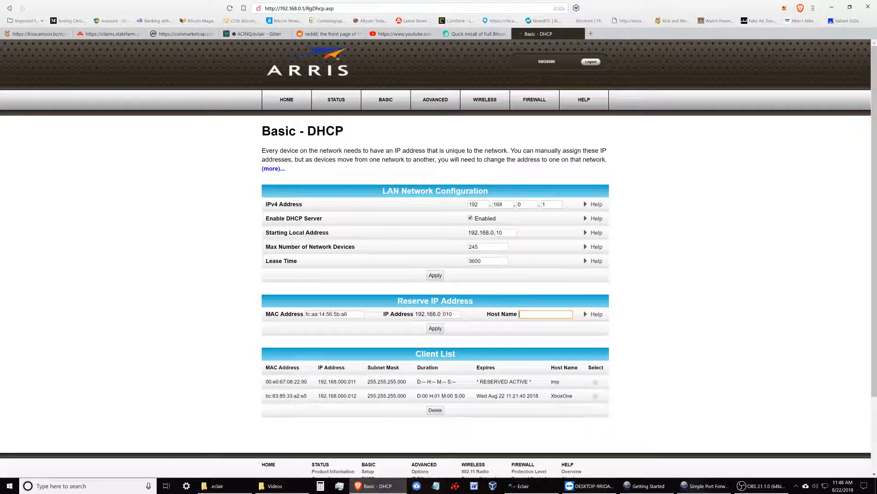
type("The Dom")
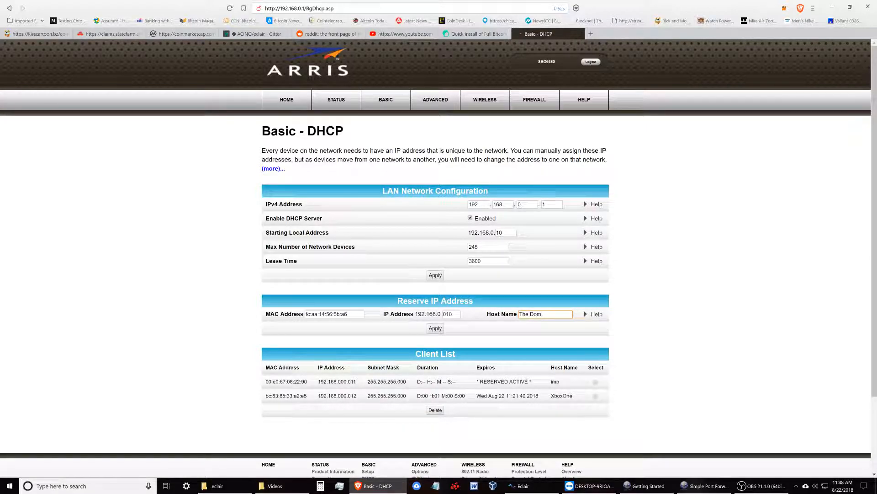
type("inion")
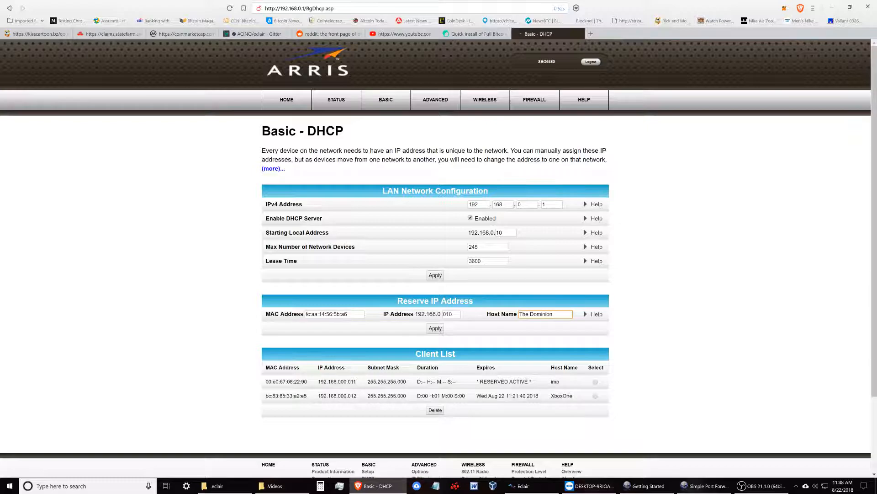
key("Return")
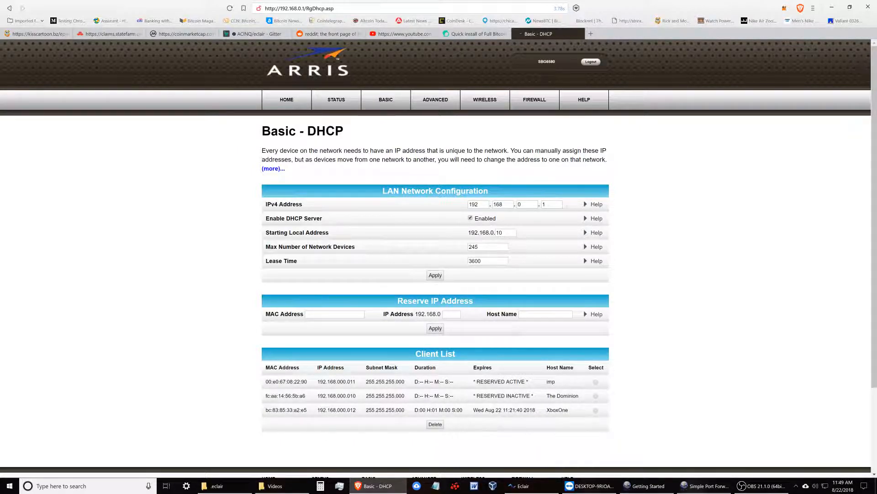
Switch to Simple Port Forwarding and check the network adapter's local IP and gateway in its router IP detection
mouse_move(435, 100)
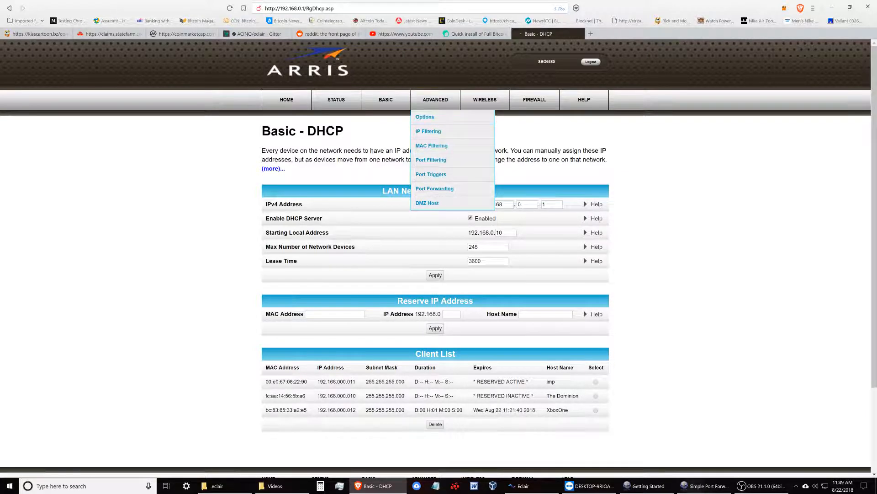
left_click(645, 485)
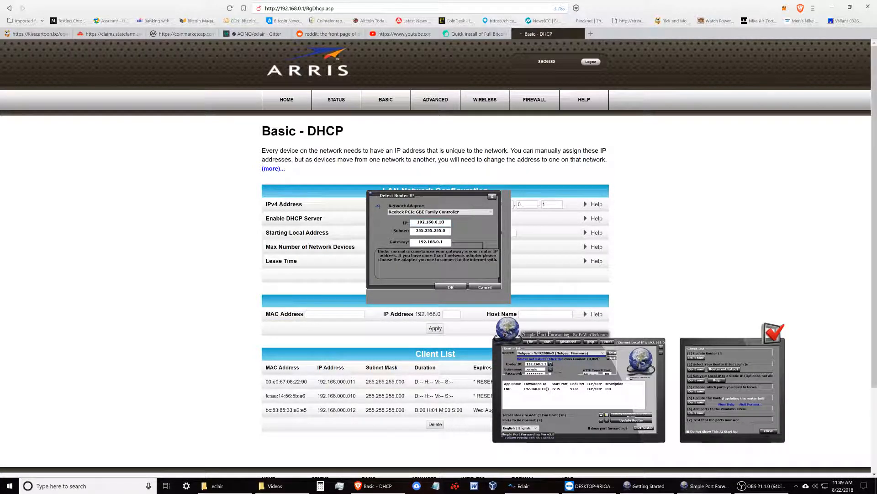
key("Escape")
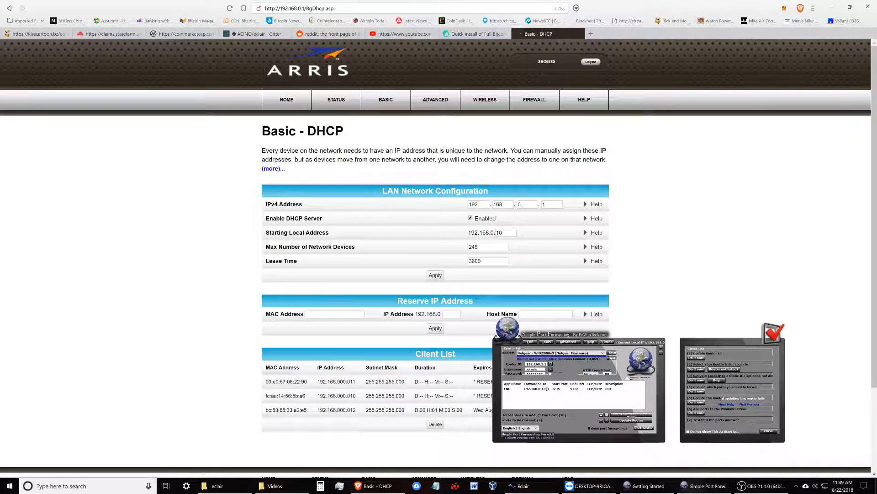
left_click(550, 363)
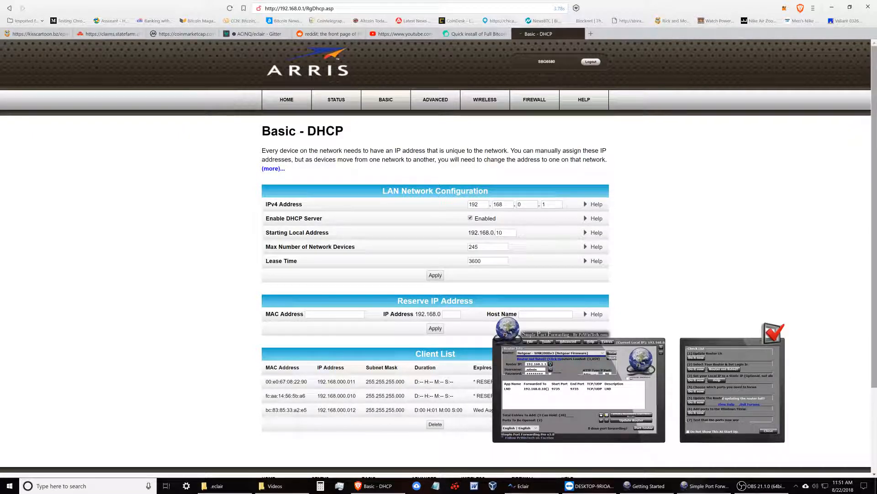
Create a new IPv4 entry on the router's Port Forwarding page with external start and end port 9735
mouse_move(436, 99)
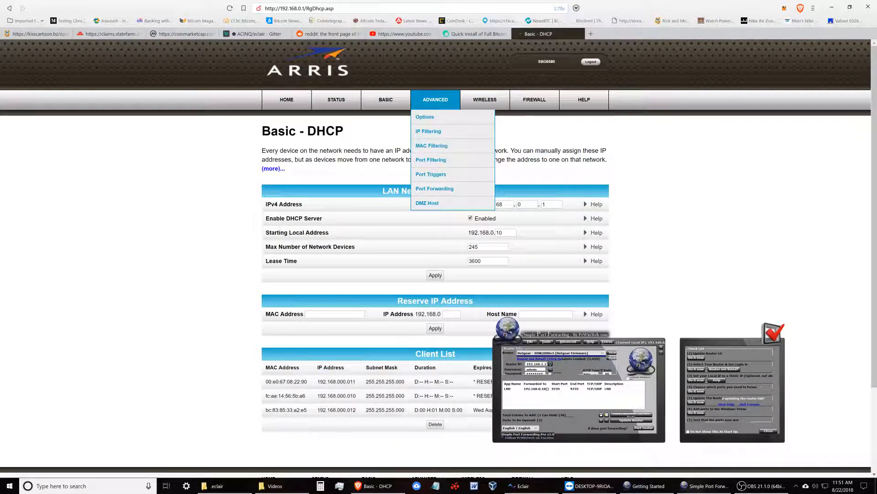
left_click(435, 188)
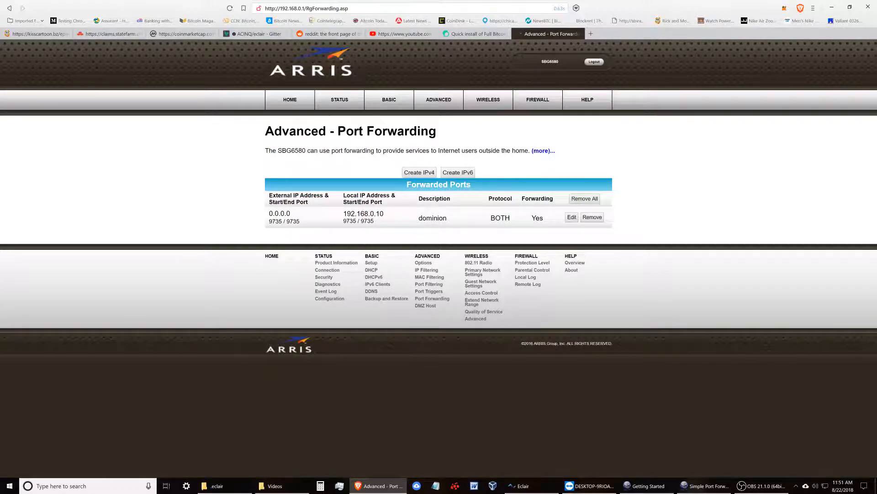
left_click(420, 172)
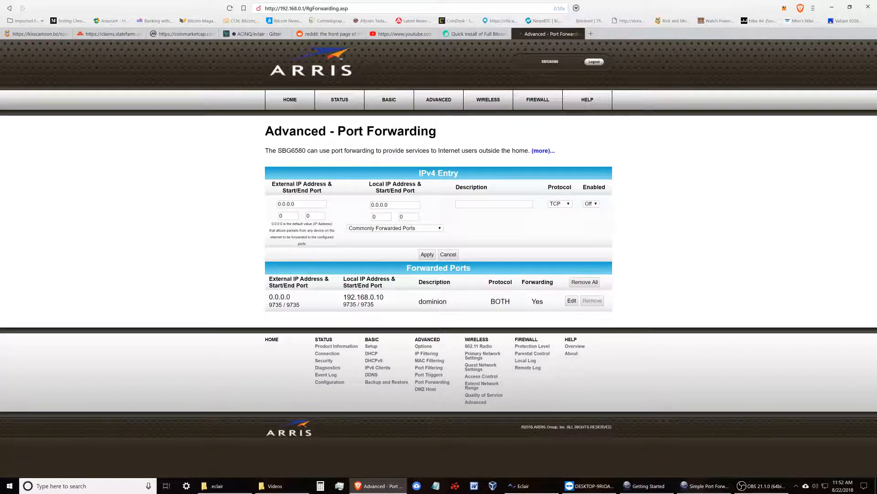
double_click(285, 216)
type("9735")
key("Tab")
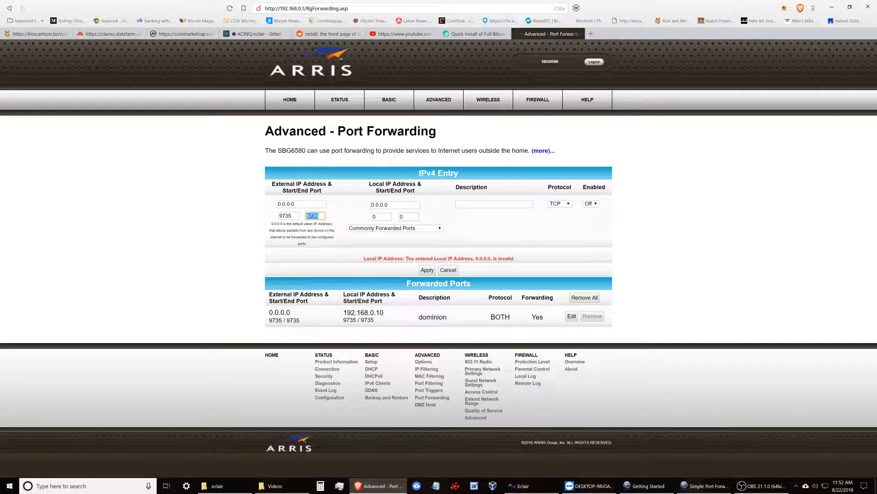
key("Tab")
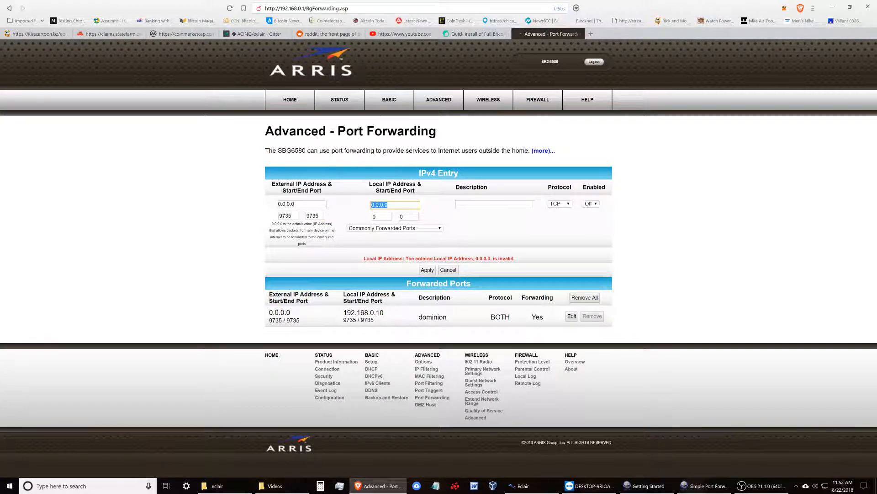
Set the entry's local IP address to 192.168.0.10 and its local start and end ports to 9735
type("19")
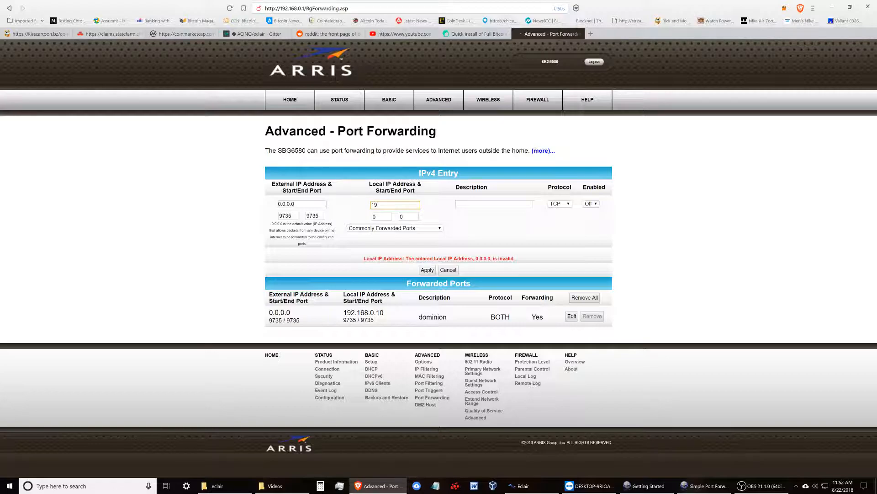
type("2.16")
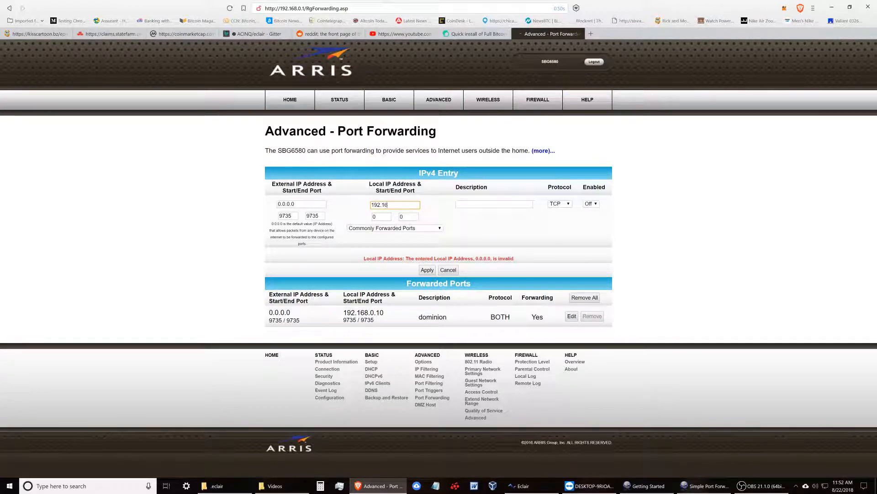
type("8.0.10")
key("Tab")
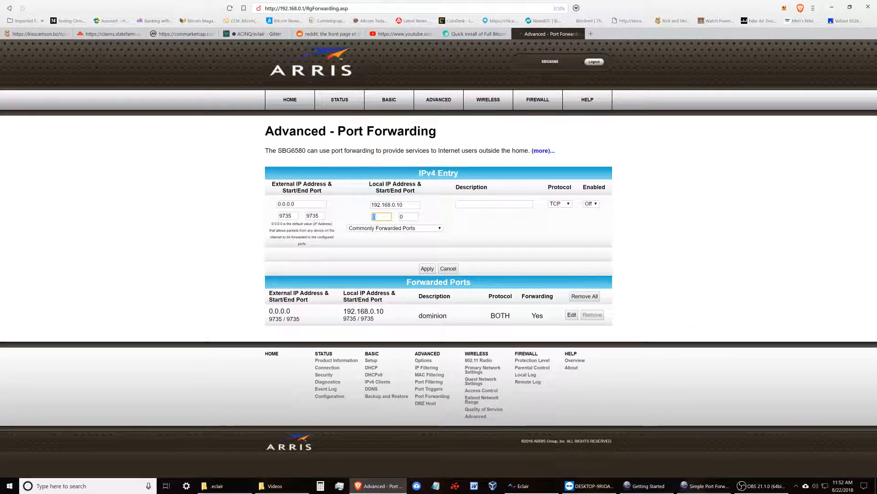
type("9735")
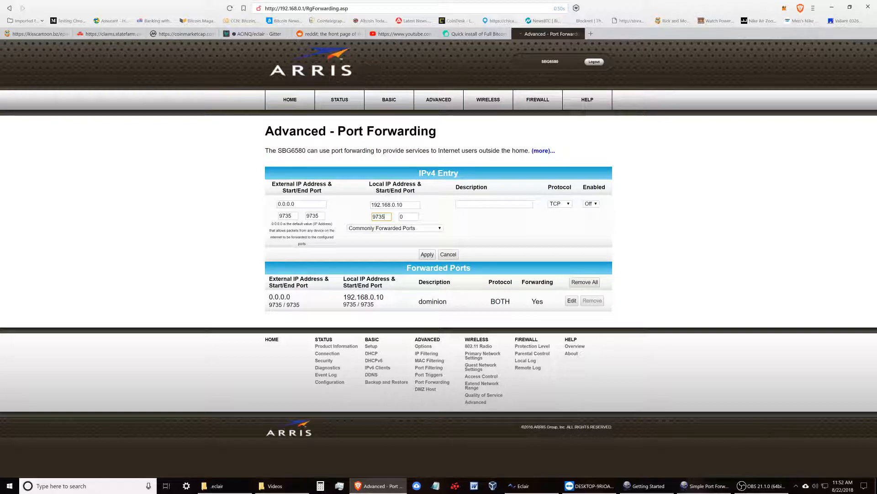
key("Tab")
type("9735")
key("Tab")
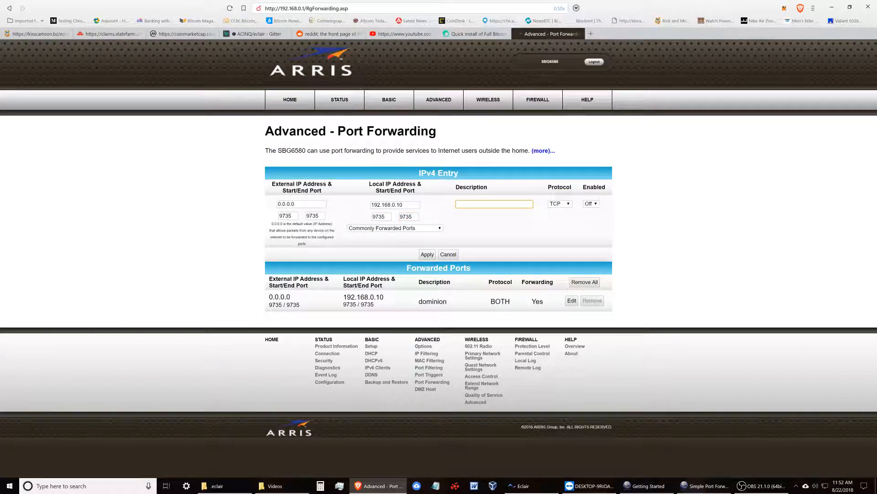
Describe the forwarding entry as dominion, set its protocol to BOTH, enable it and apply it
type("dominion")
left_click(559, 204)
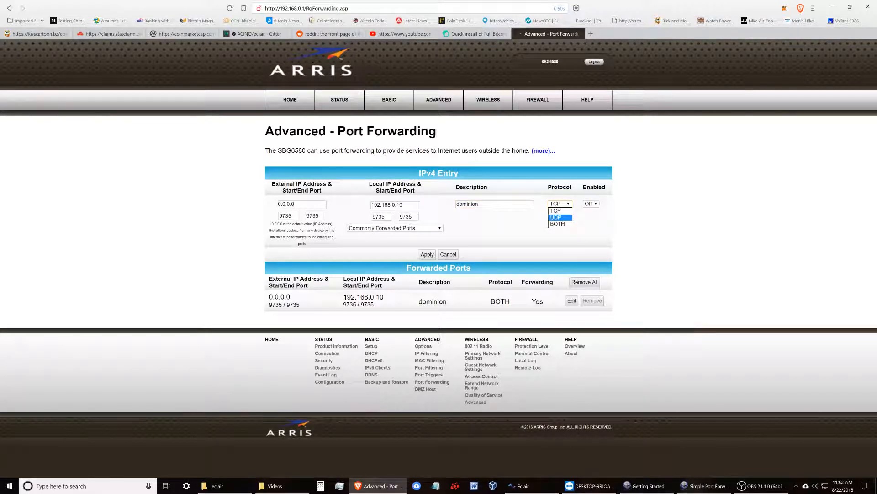
left_click(558, 224)
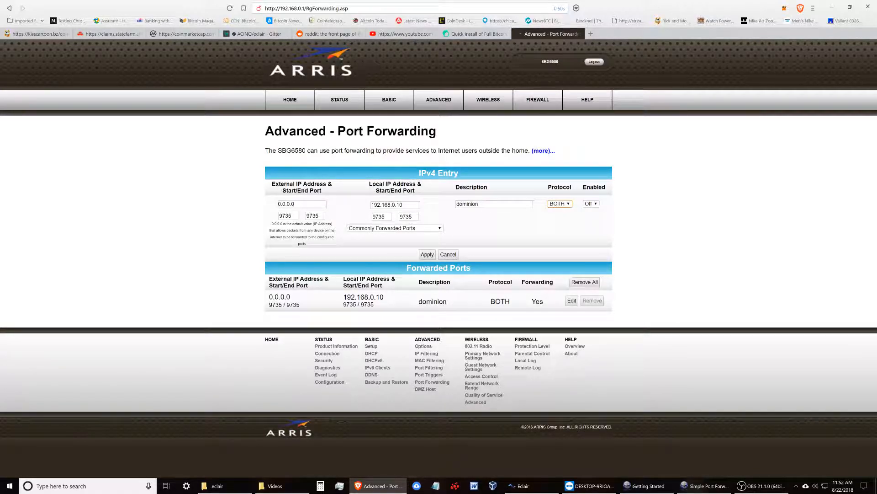
left_click(590, 203)
left_click(590, 219)
left_click(427, 255)
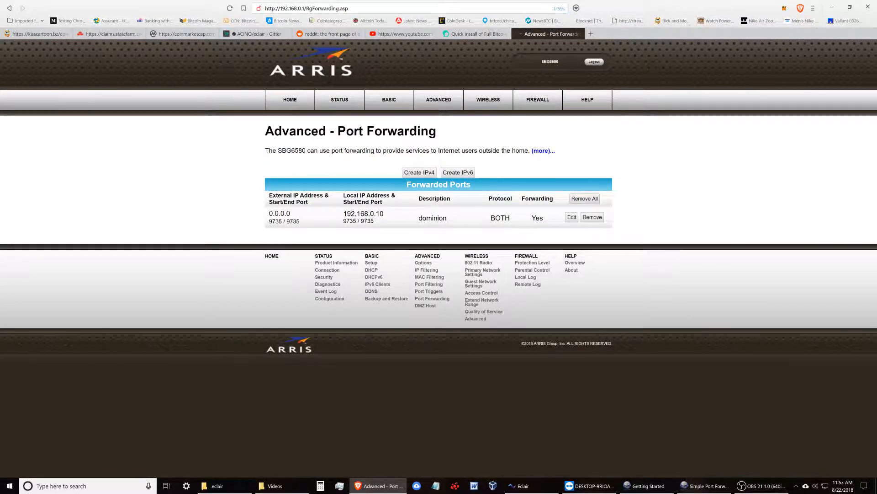
Open the yougetsignal.com website in a new browser tab
key("ctrl+t")
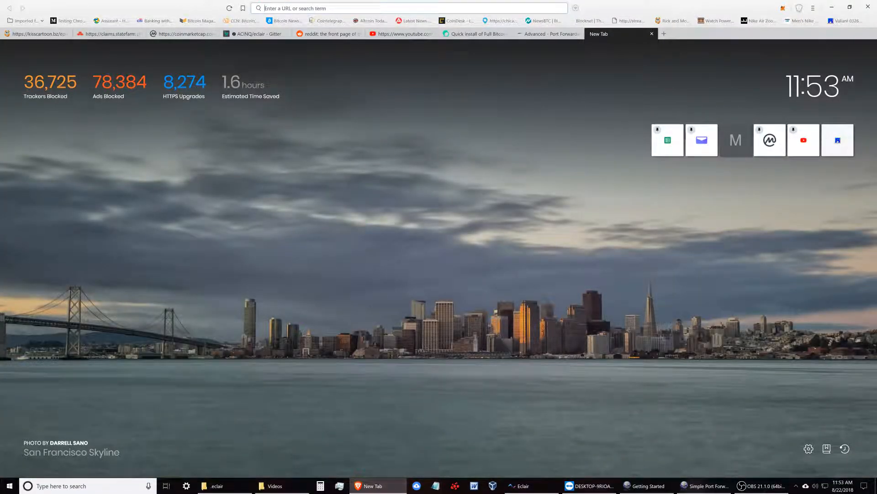
type("youhr")
type("getsigh")
key("BackSpace")
type("n")
key("Return")
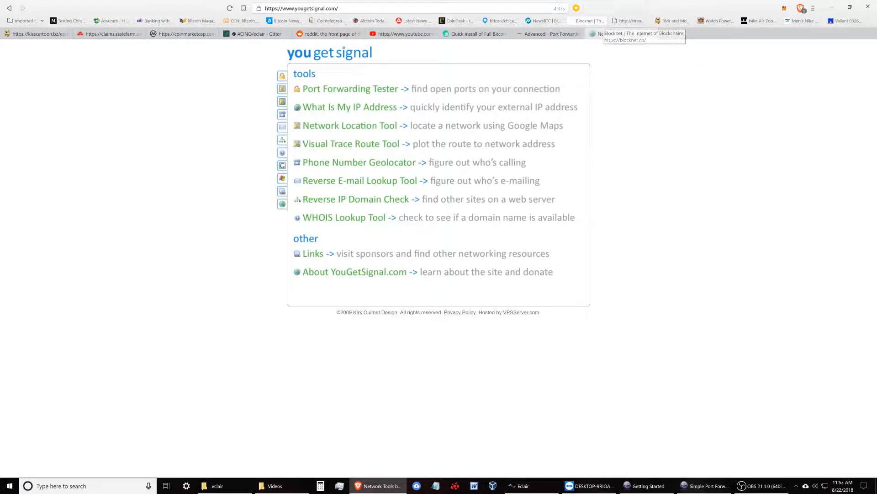
Check whether port 9735 is open on the external address with the Port Forwarding Tester
left_click(350, 89)
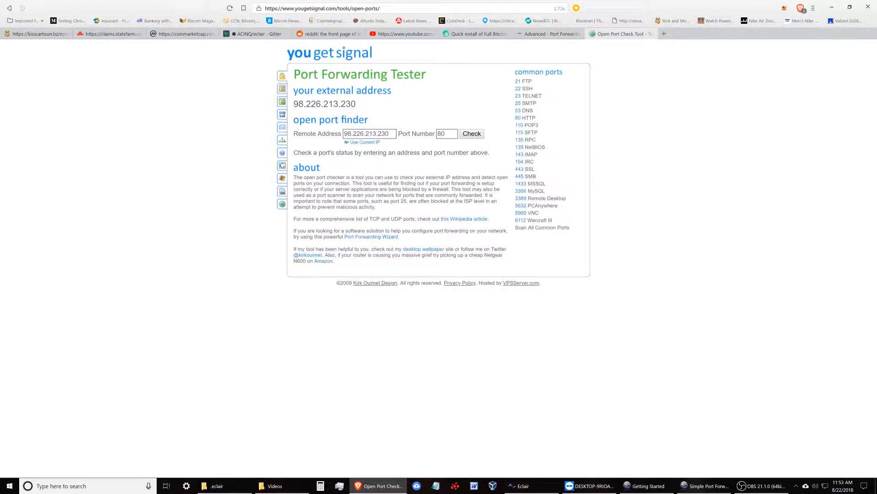
left_click_drag(447, 133, 439, 133)
key("Return")
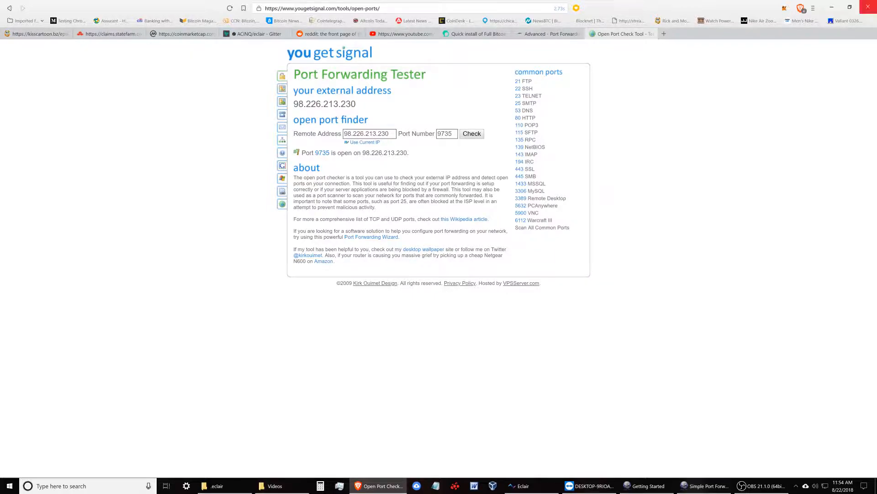
Bring the ARRIS router's Port Forwarding page back into view in the browser
left_click(831, 7)
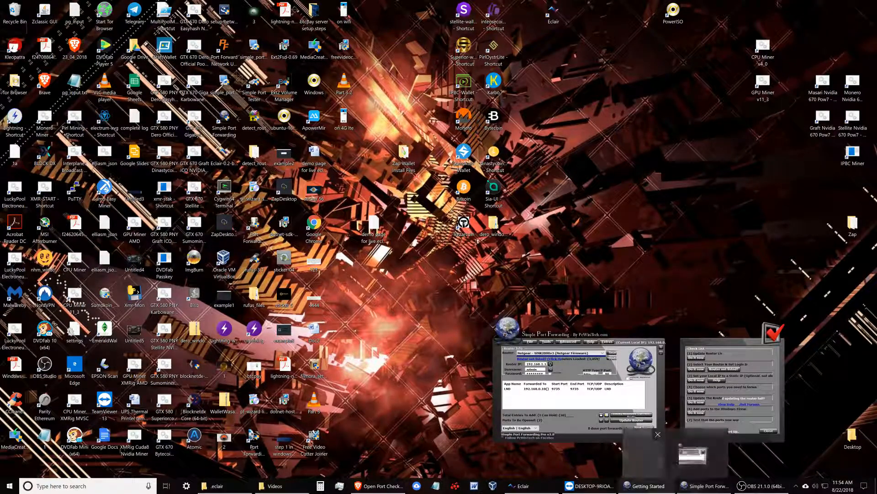
left_click(379, 486)
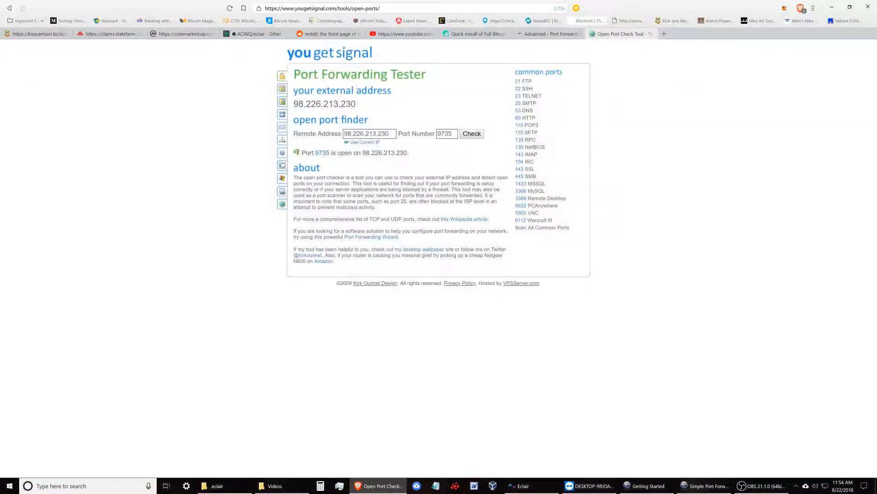
left_click(545, 33)
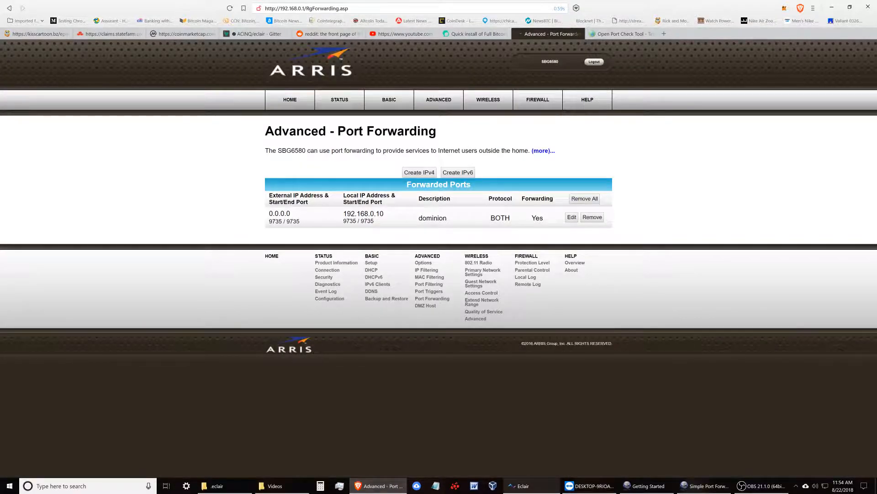
Switch to Simple Port Forwarding and fill in a custom TCP/UDP port entry with a placeholder name and start and end ports 9735
mouse_move(644, 486)
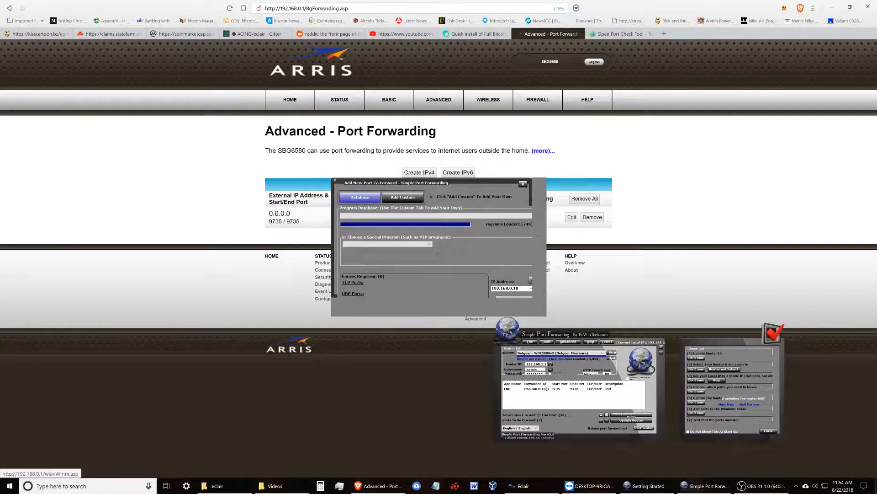
left_click(402, 197)
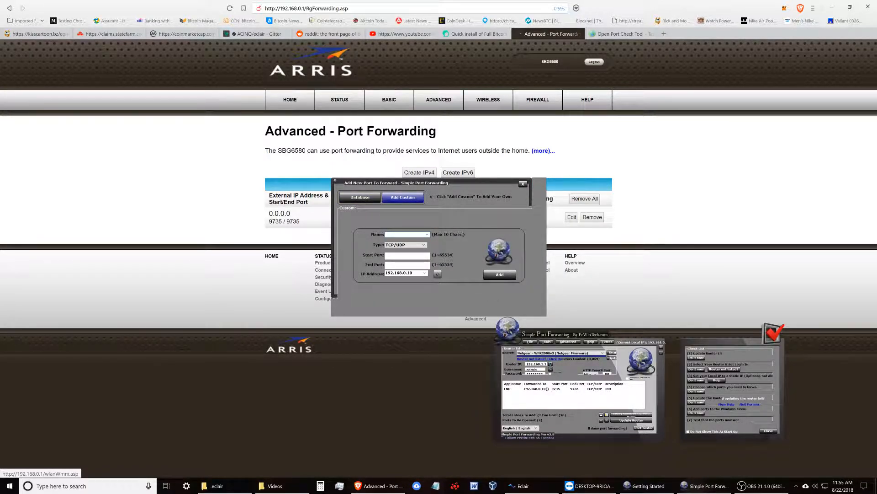
type("khnjikh")
key("Tab")
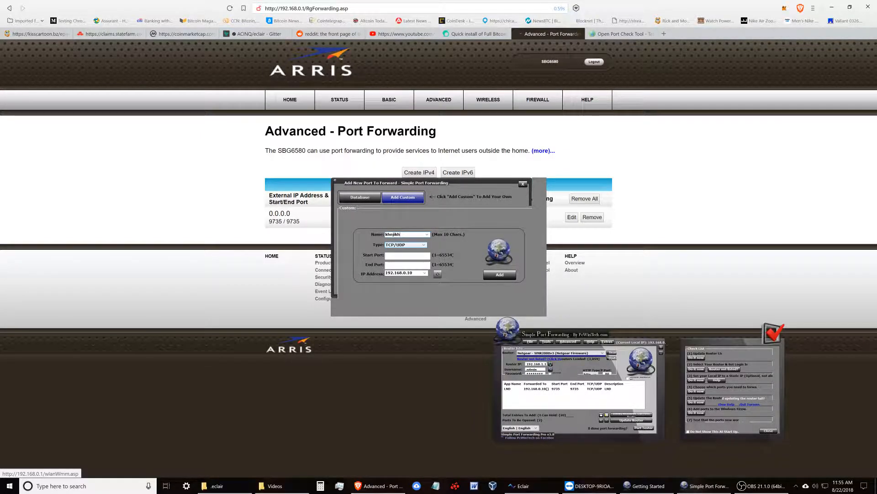
left_click(407, 255)
type("9735")
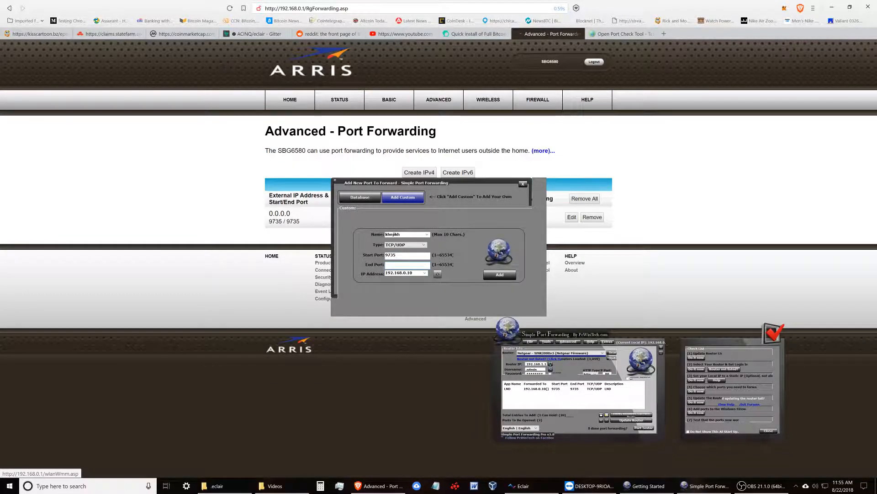
type("9735")
Choose 192.168.0.10 as the custom entry's IP address and close the dialog without adding the entry
left_click(426, 273)
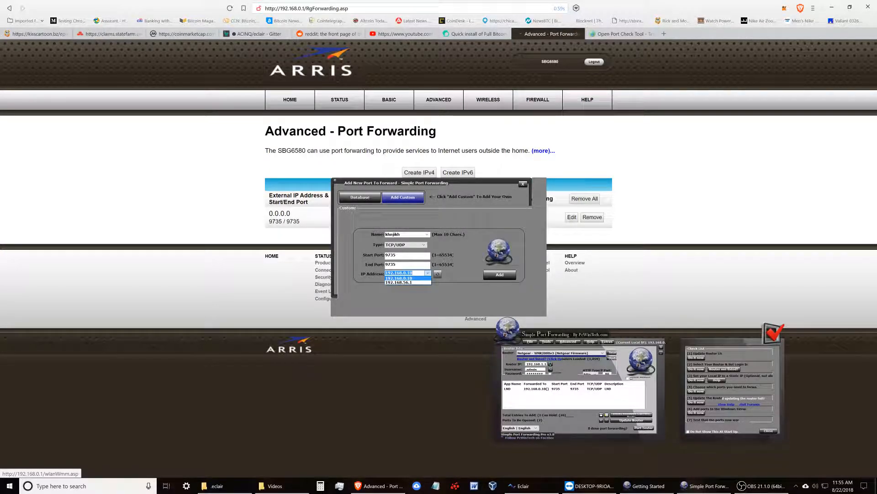
left_click(400, 278)
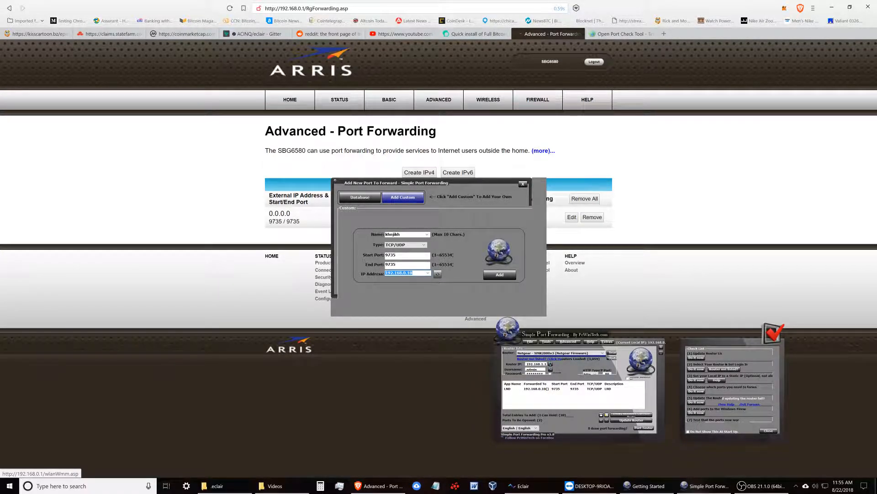
left_click(427, 273)
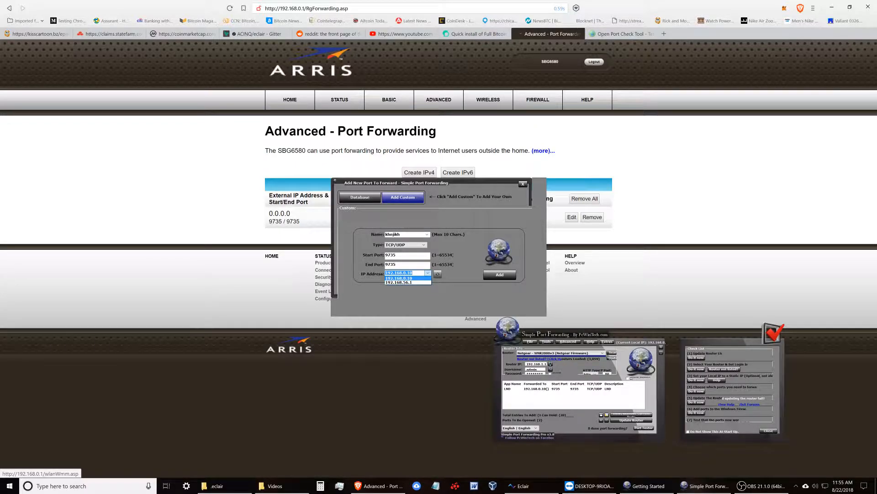
left_click(428, 273)
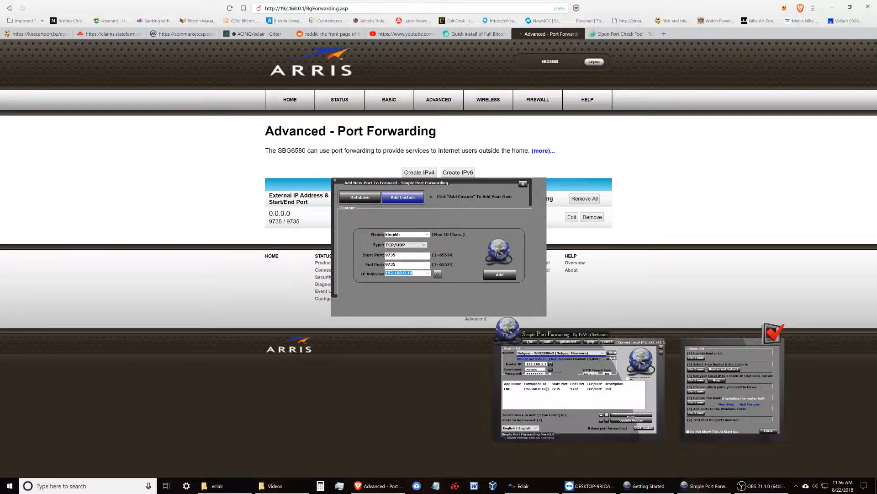
left_click(428, 273)
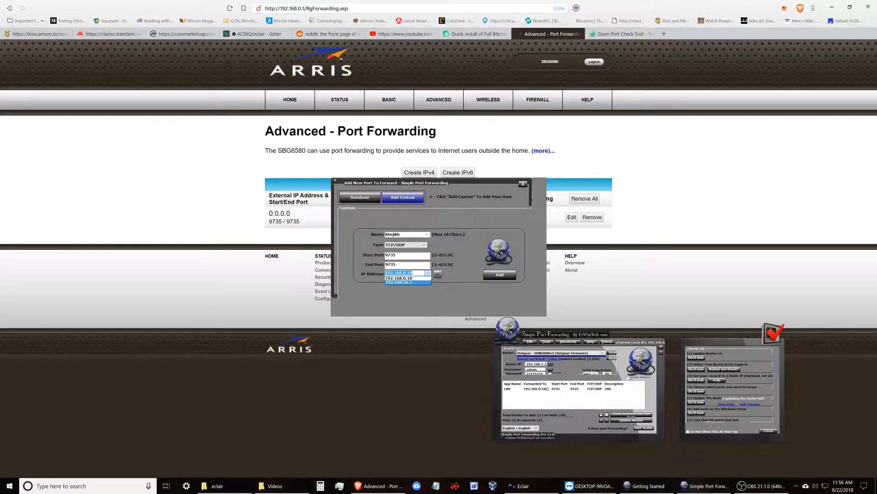
left_click(399, 278)
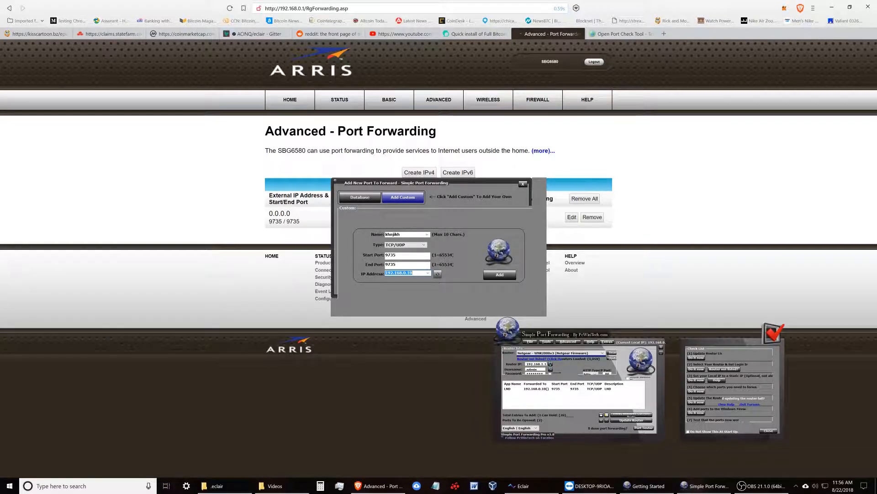
left_click(523, 184)
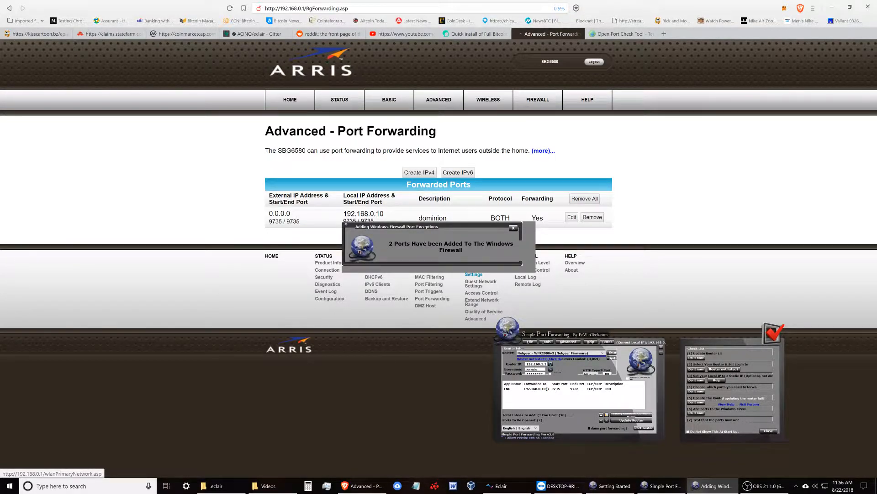
Dismiss the Windows Firewall port exceptions notice
left_click(513, 228)
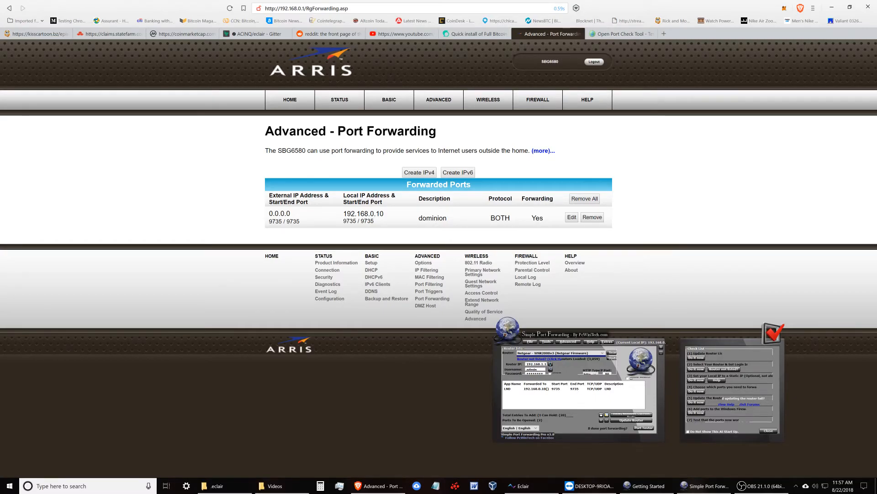
left_click(761, 486)
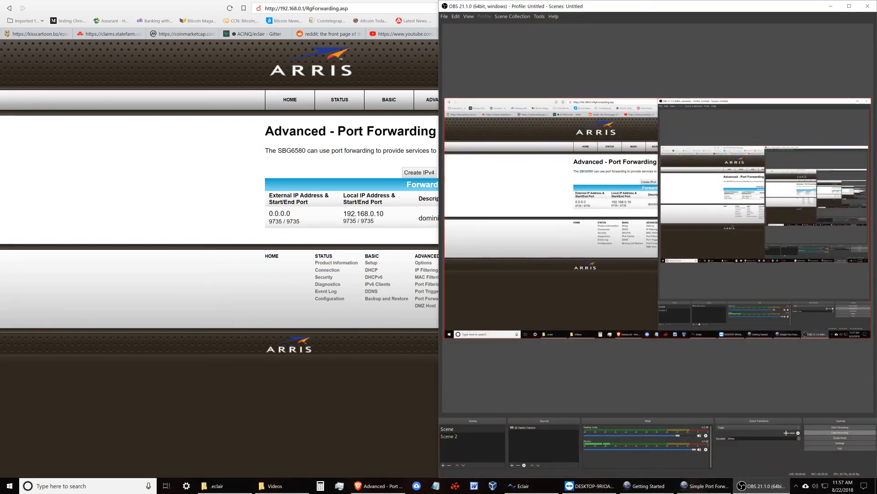